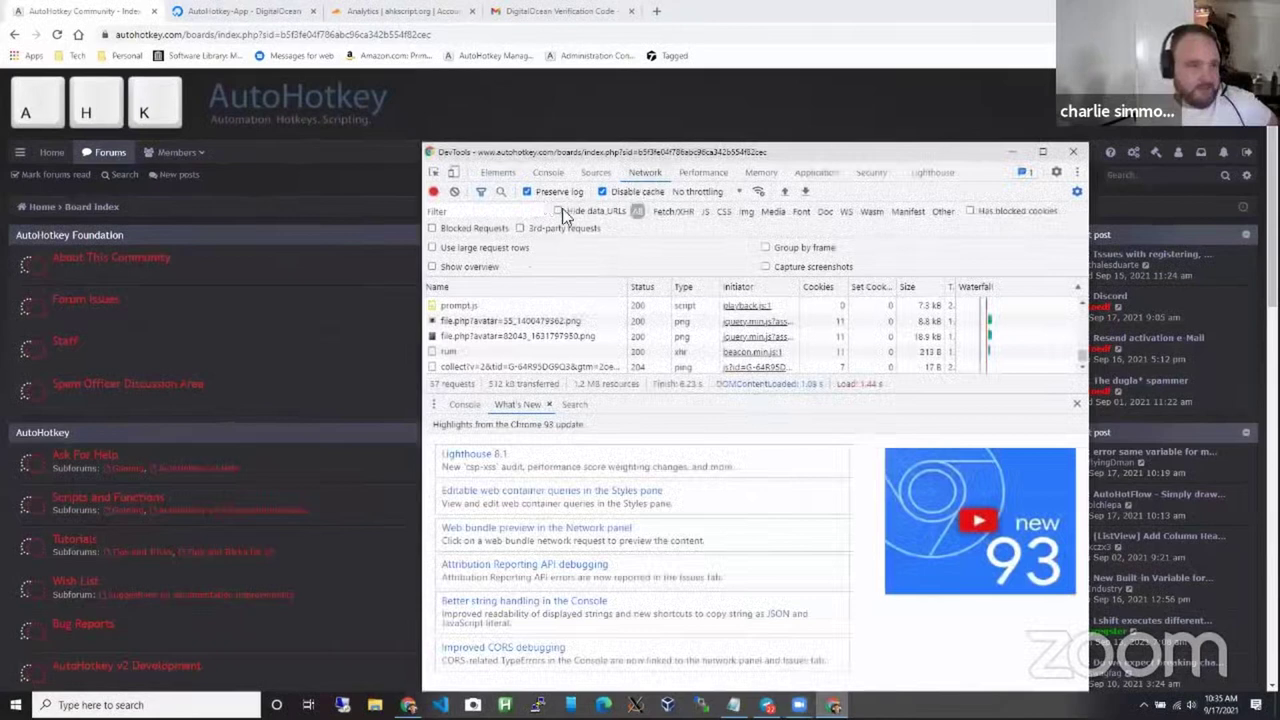
# Clear the network log, close the What's New drawer, and capture a fresh load of the forum's Board index page.
pyautogui.click(454, 192)
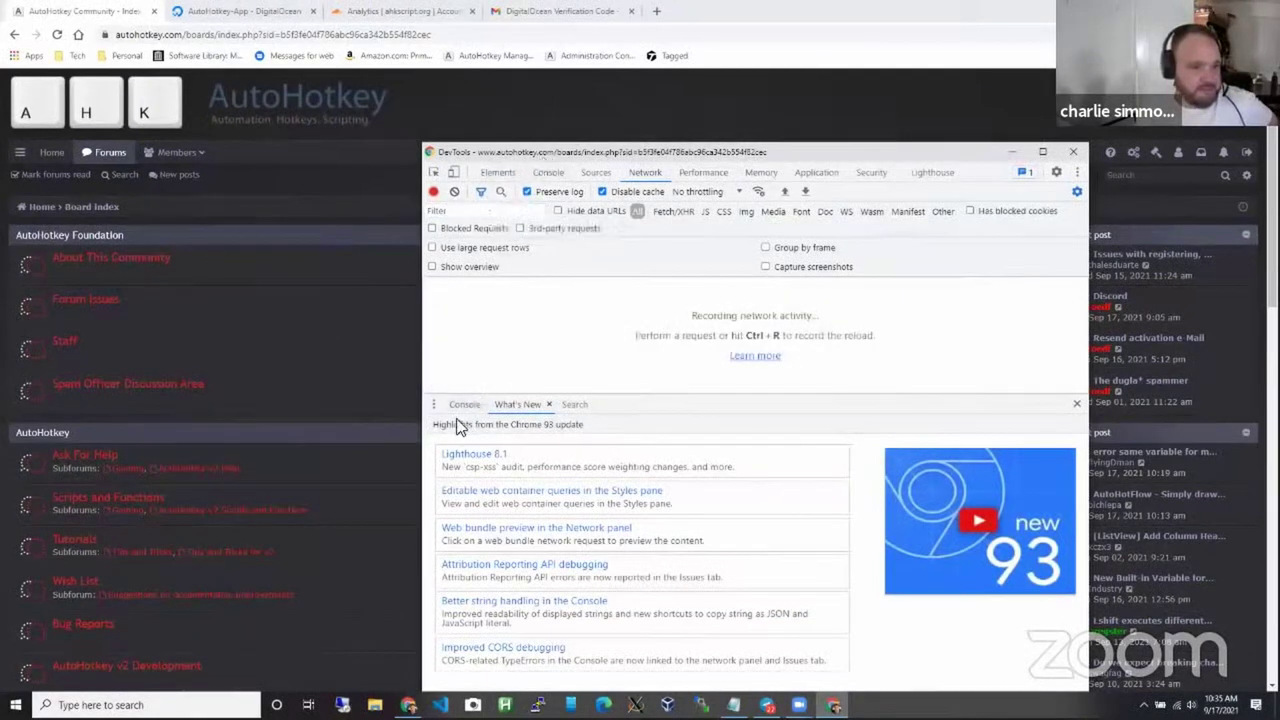
pyautogui.click(1075, 405)
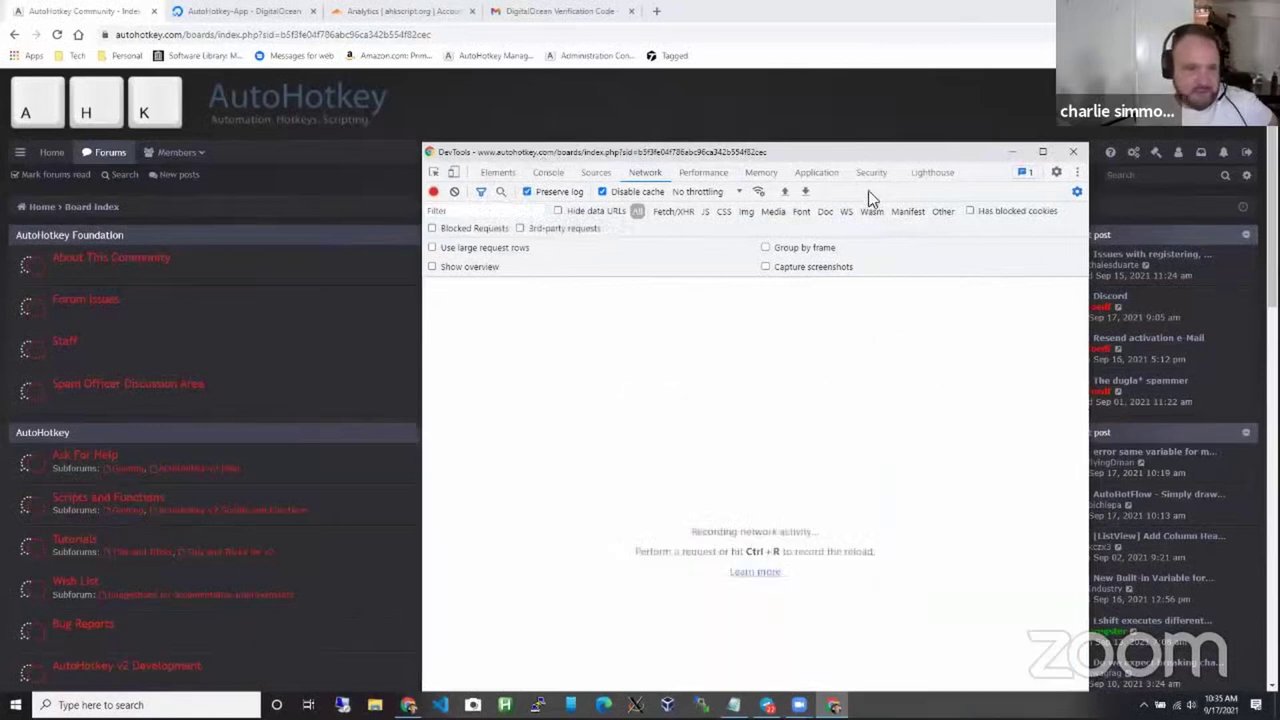
pyautogui.moveTo(884, 152); pyautogui.dragTo(939, 88)
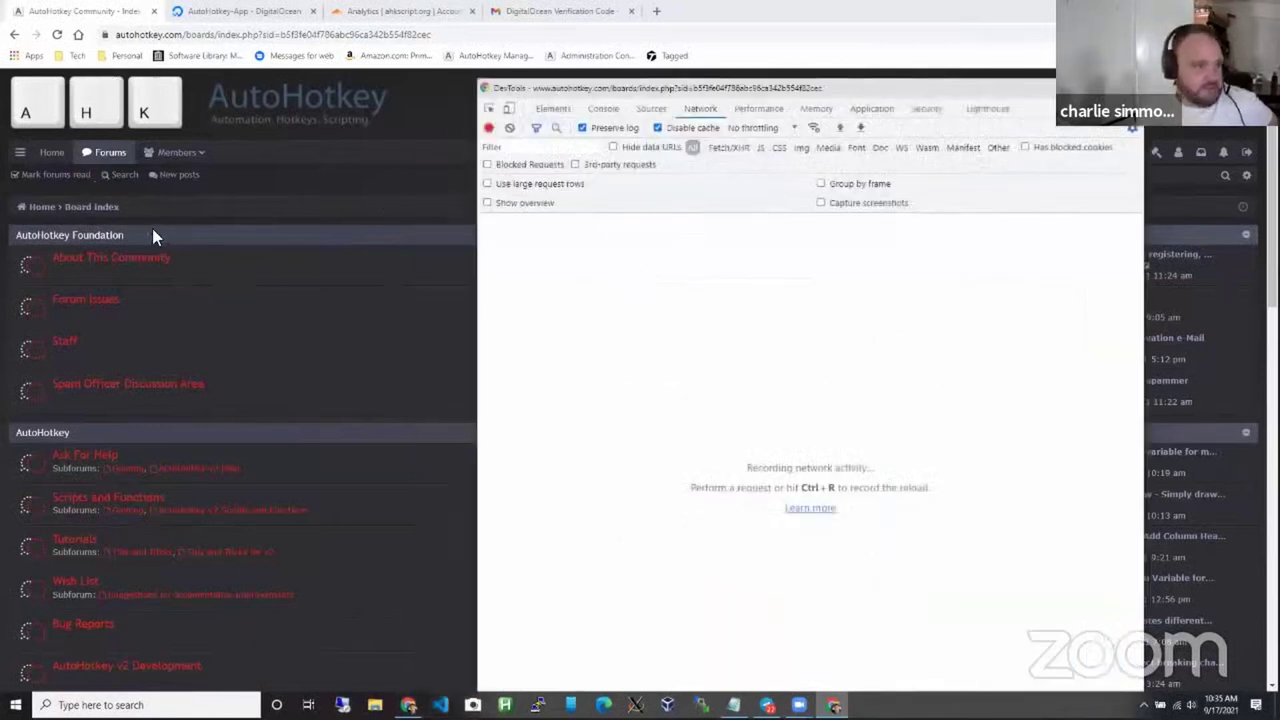
pyautogui.click(98, 216)
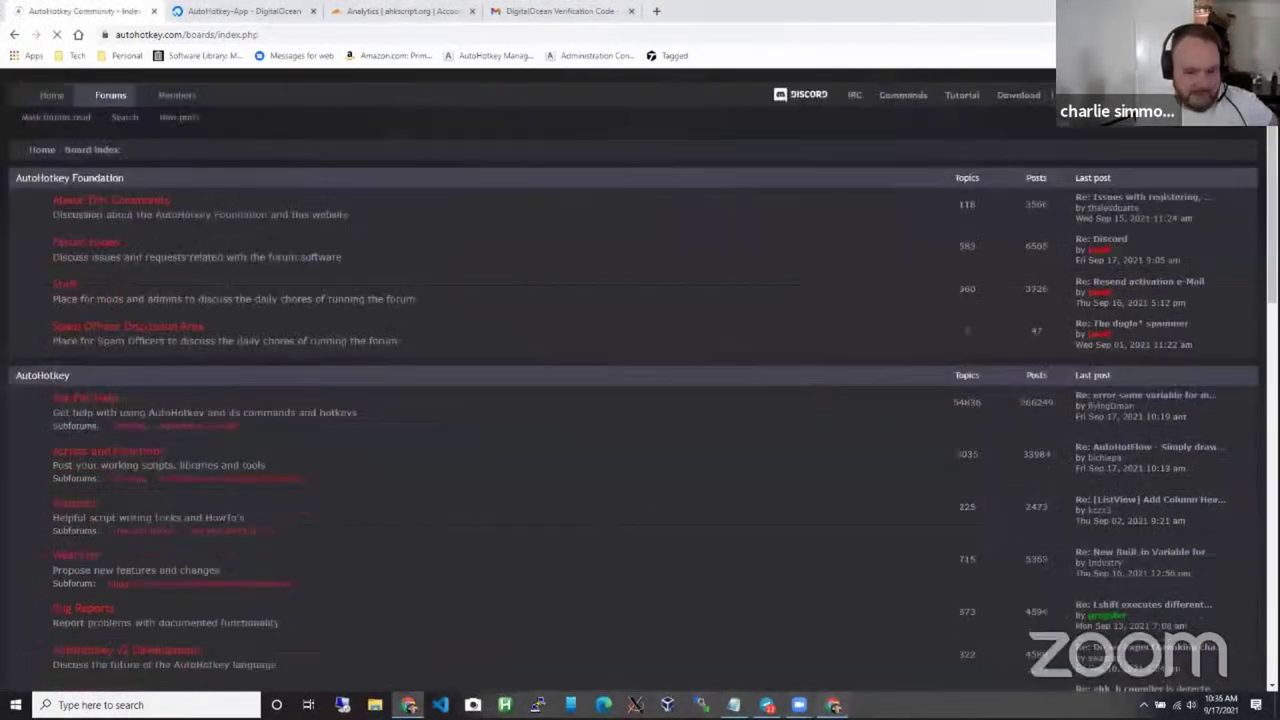
# Bring the DevTools window back to the front and maximize it.
pyautogui.hotkey('alt', 'Tab')
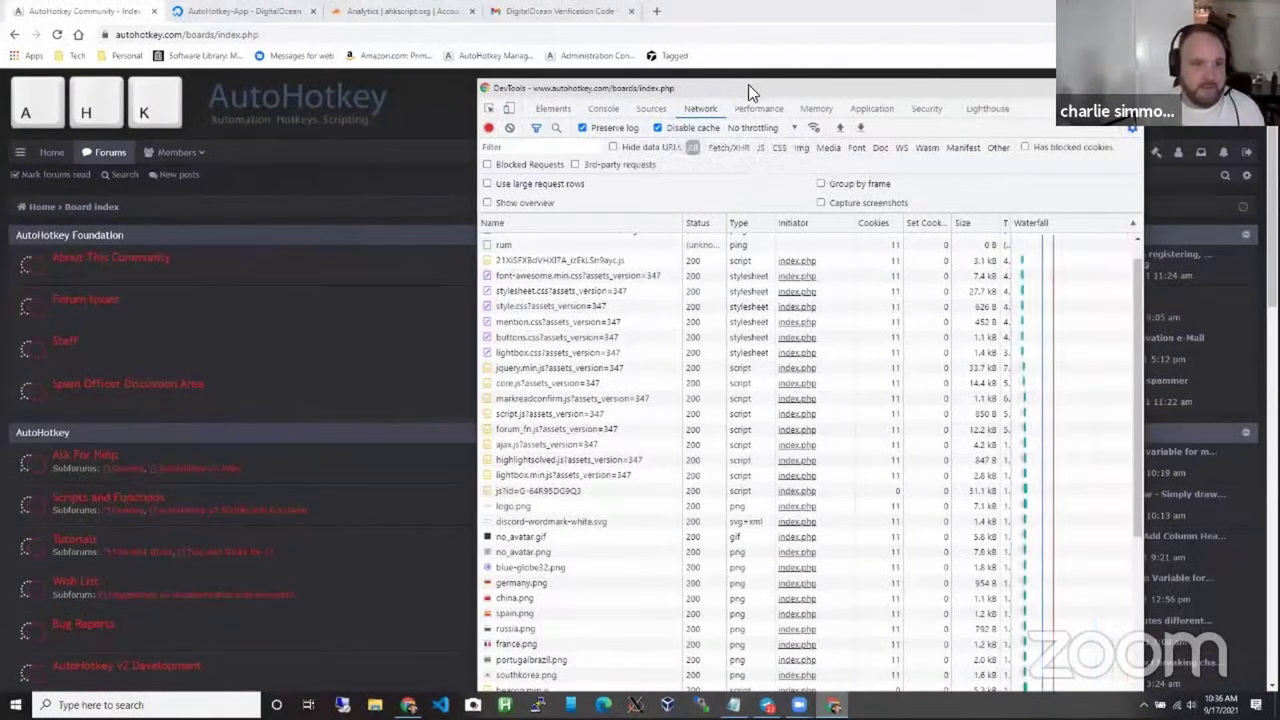
pyautogui.press('super+Left')
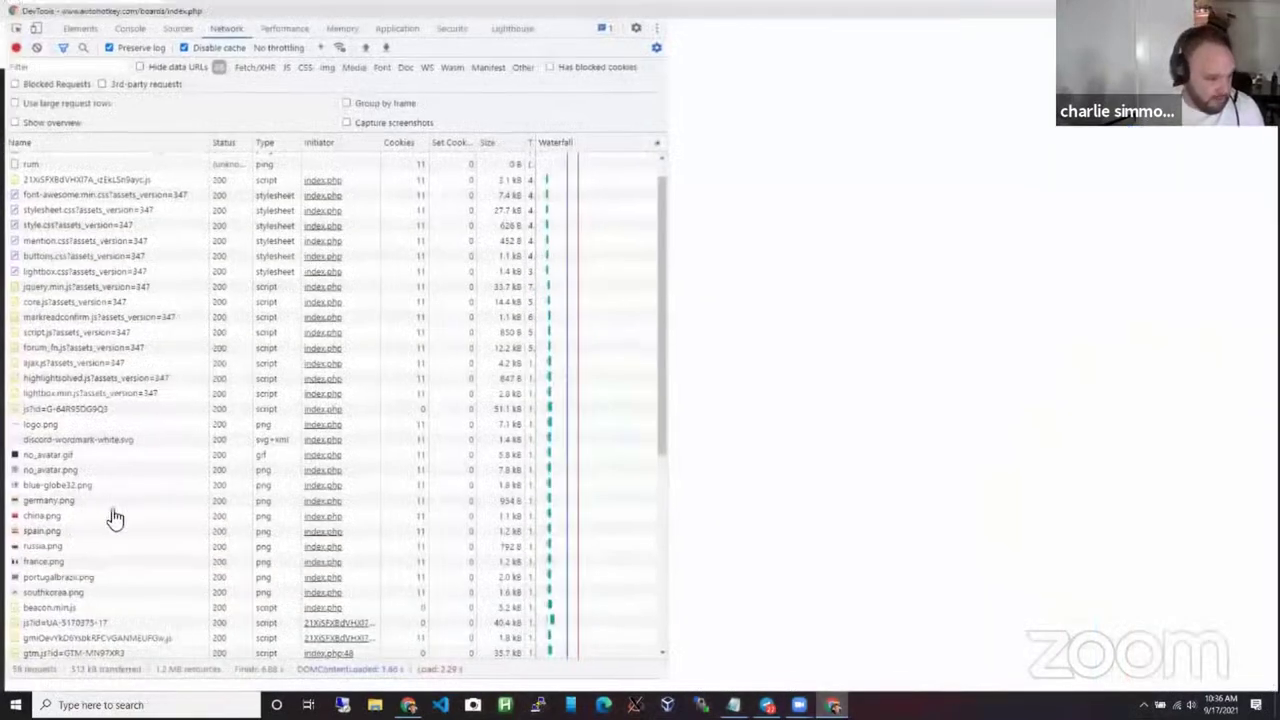
pyautogui.press('super+Up')
# Examine the full list of requests recorded for the Board index page, including their initiators, types and waterfall timing.
pyautogui.scroll(-5, 97, 545)
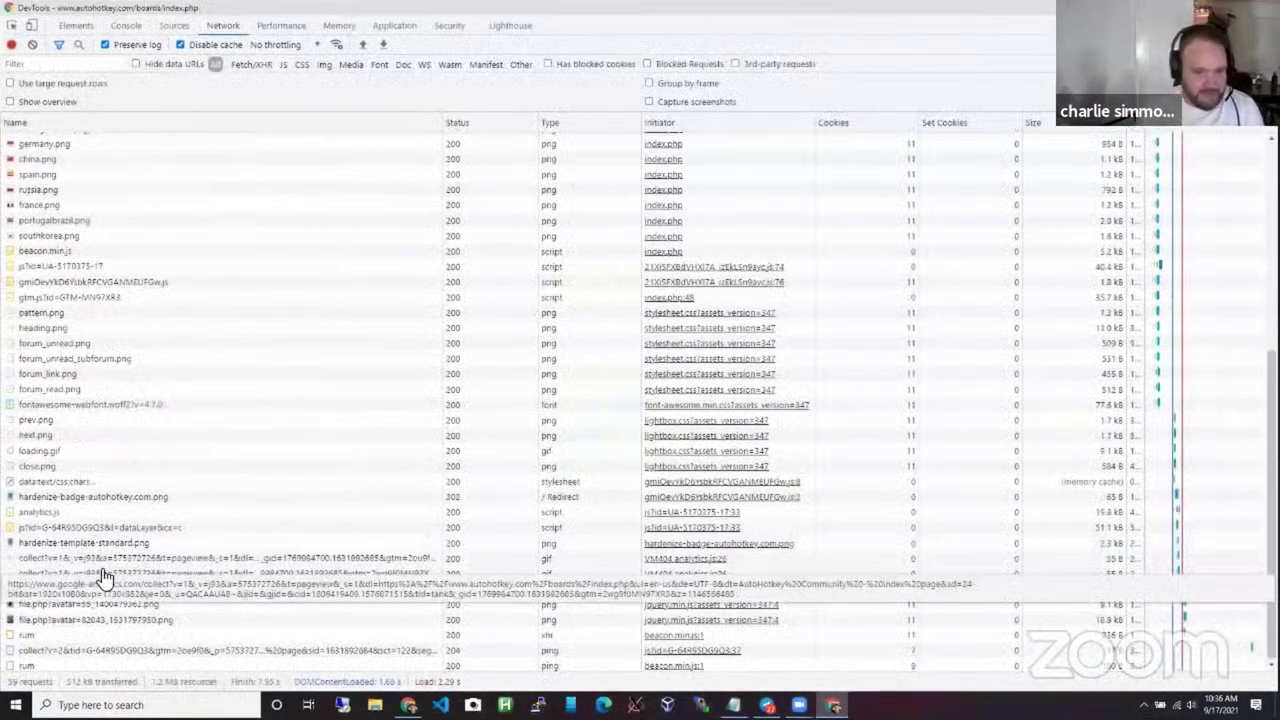
pyautogui.scroll(5, 105, 577)
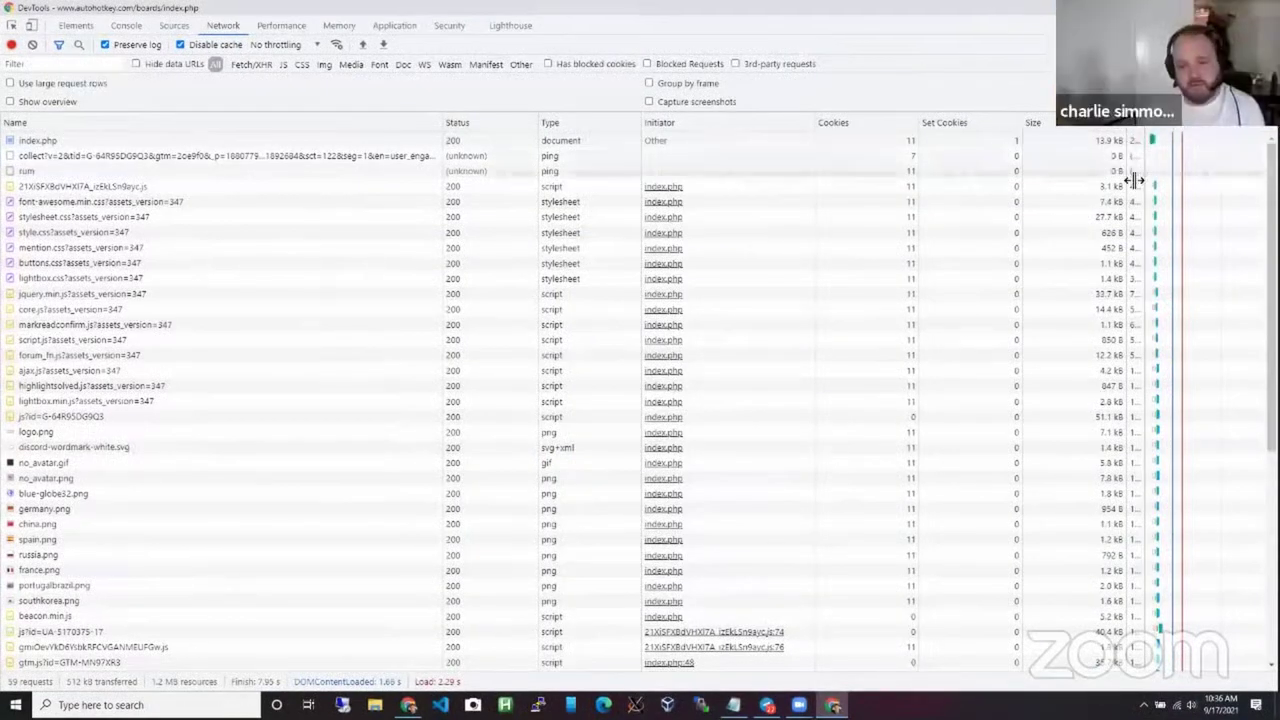
pyautogui.moveTo(1160, 140)
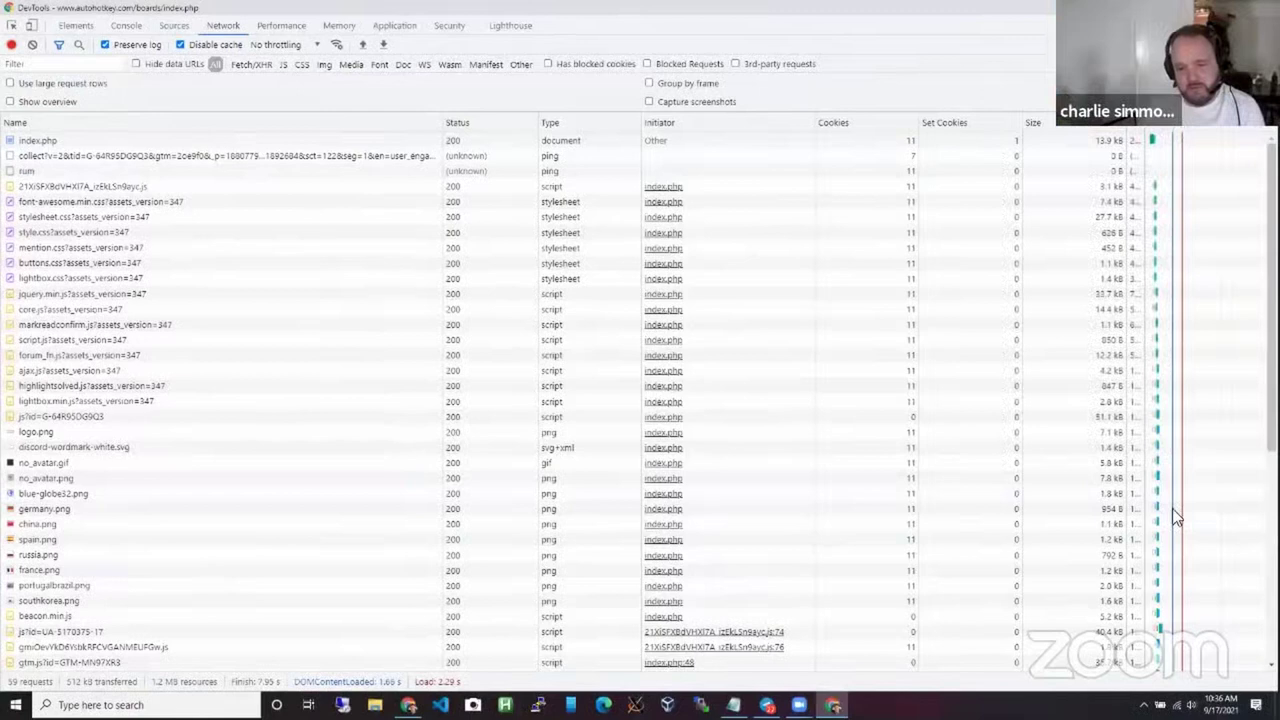
pyautogui.scroll(-1, 1174, 512)
pyautogui.scroll(-4, 1172, 508)
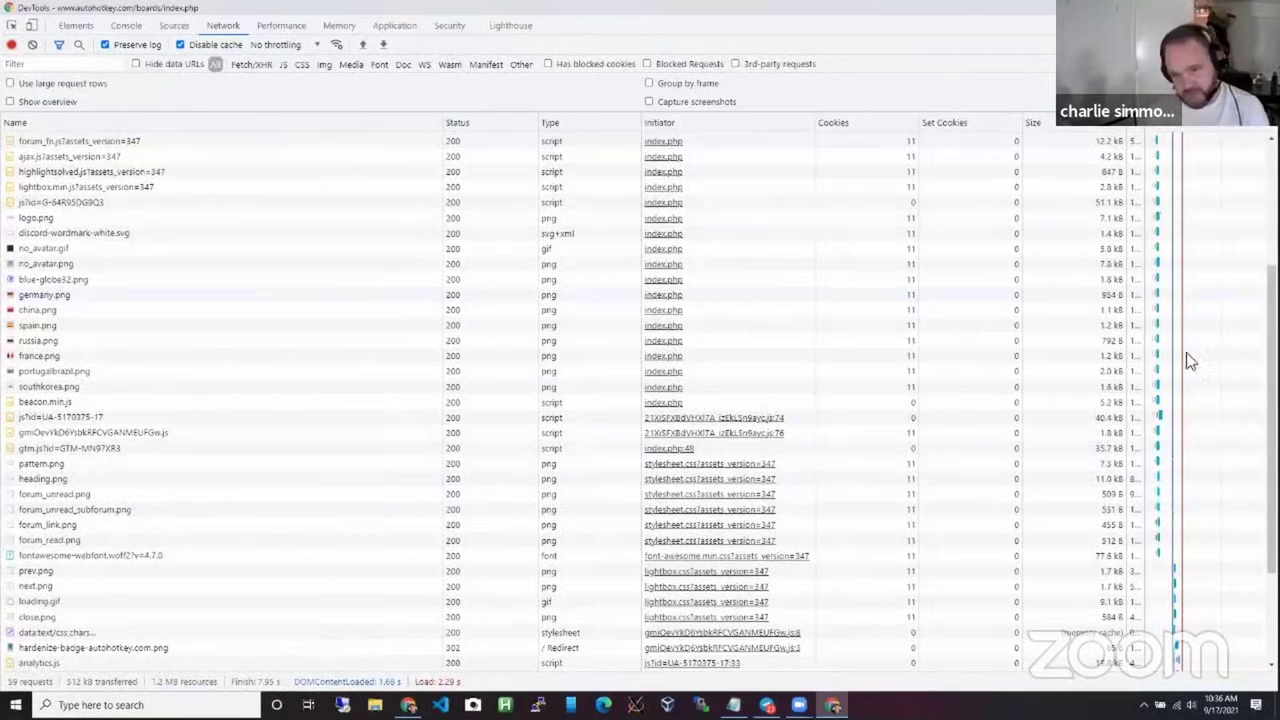
pyautogui.scroll(-3, 1188, 622)
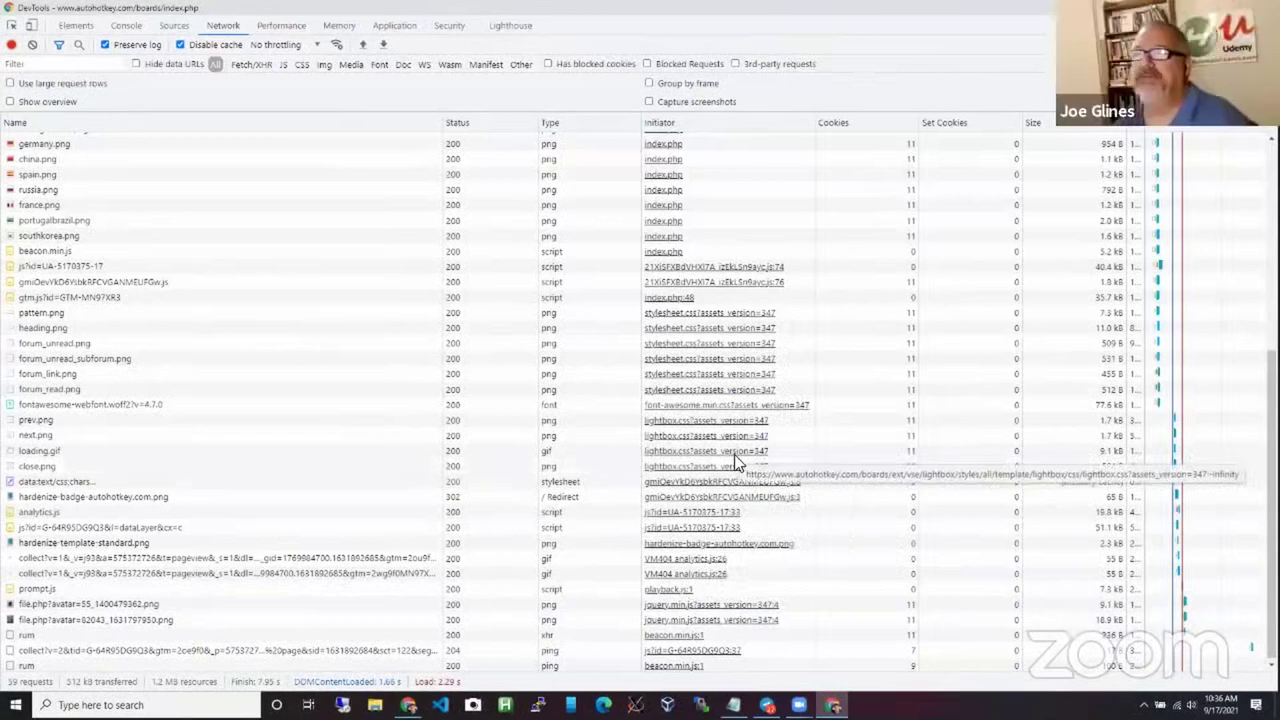
pyautogui.scroll(3, 735, 463)
pyautogui.scroll(1, 735, 463)
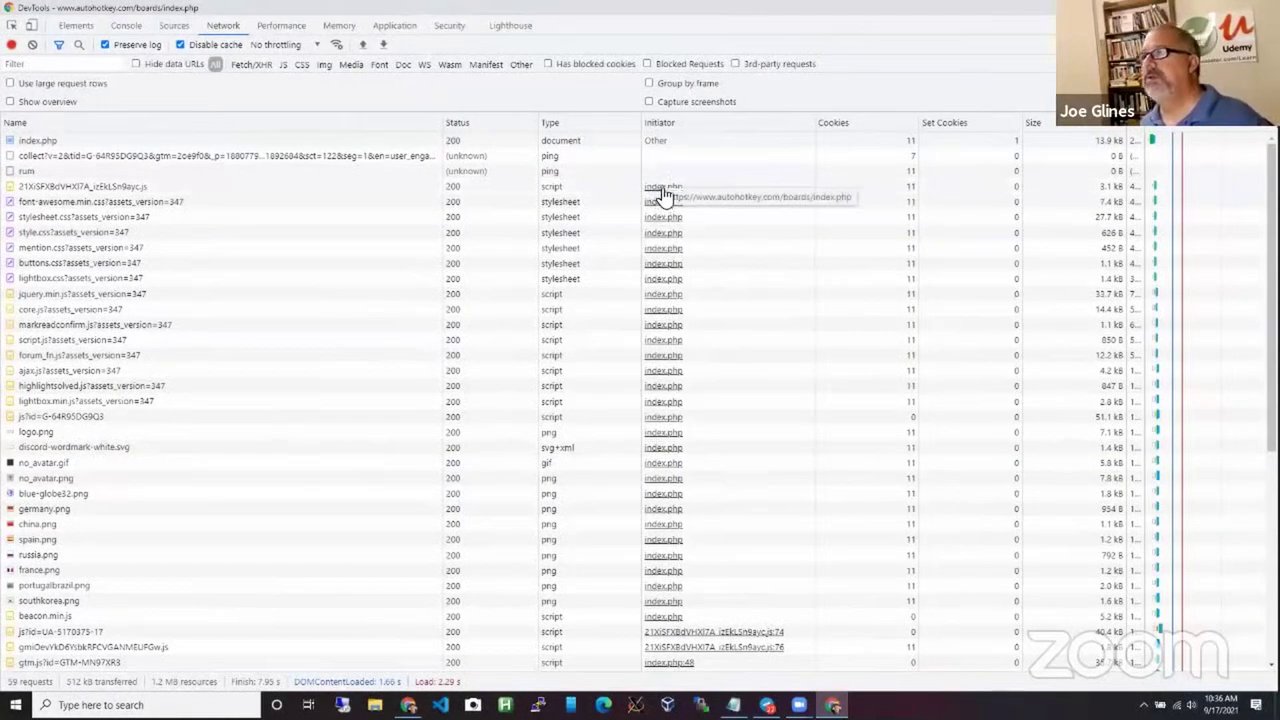
pyautogui.scroll(-4, 660, 190)
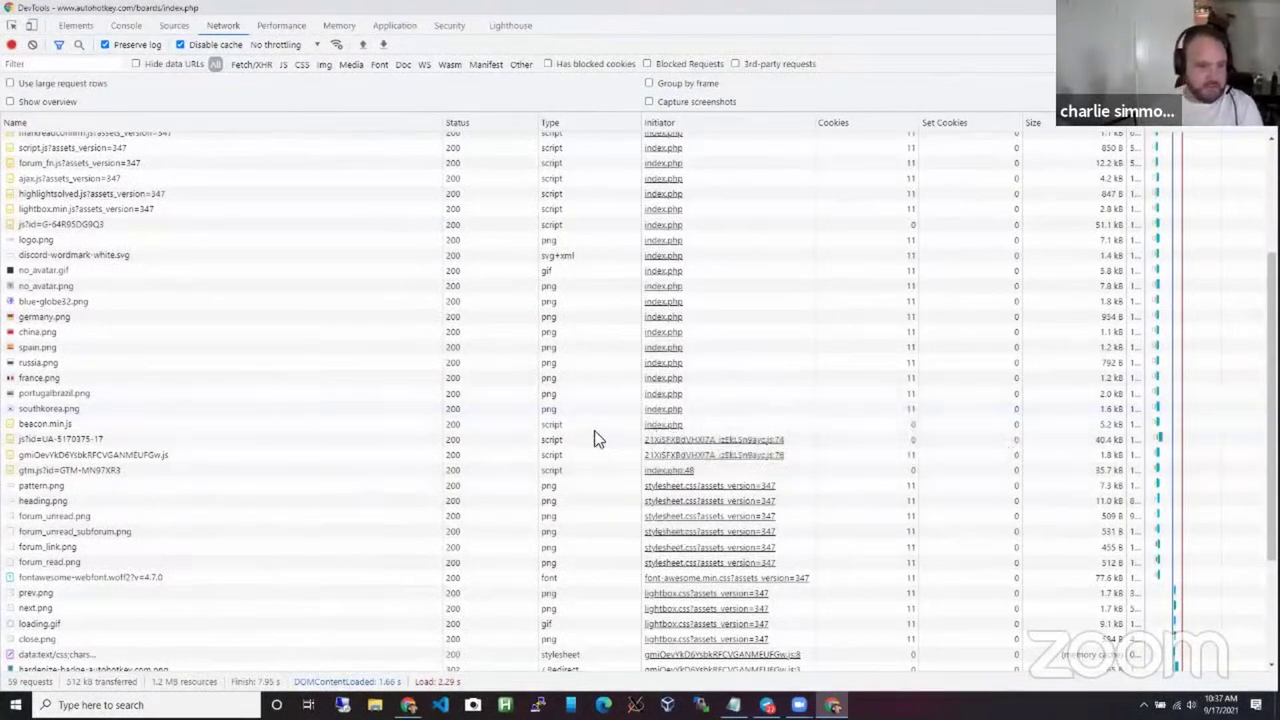
pyautogui.scroll(-3, 657, 443)
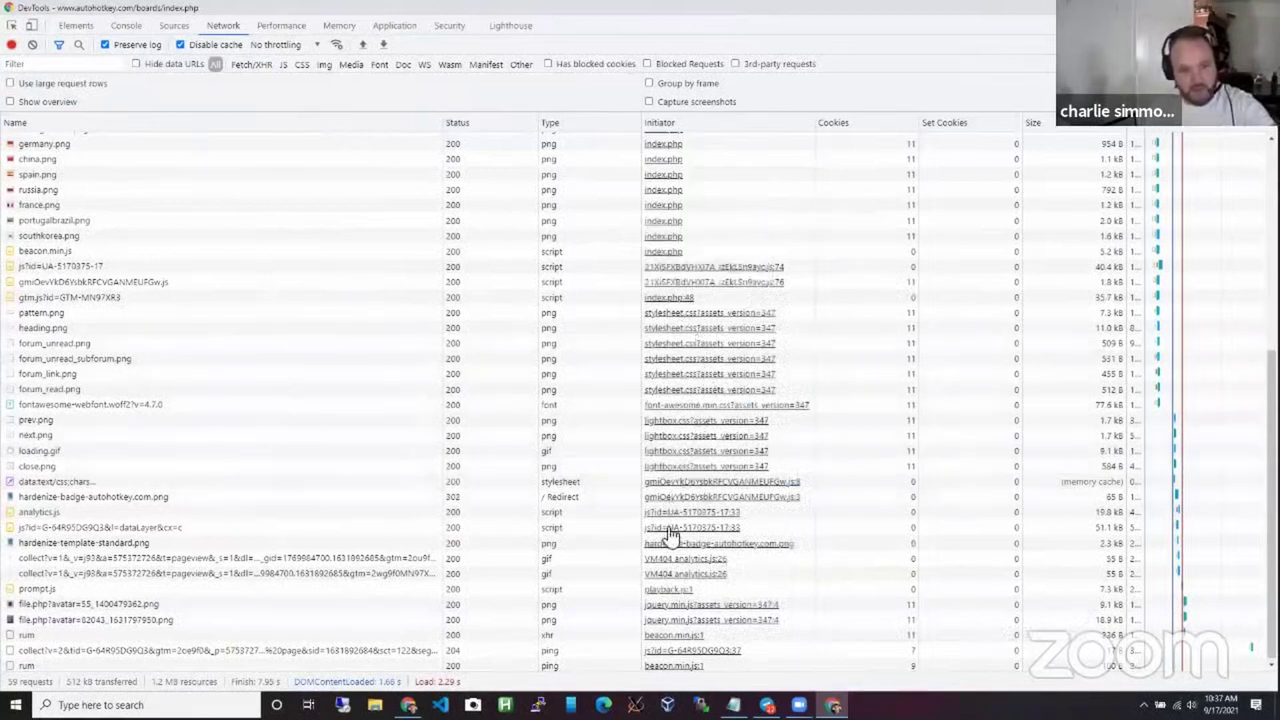
pyautogui.moveTo(690, 655)
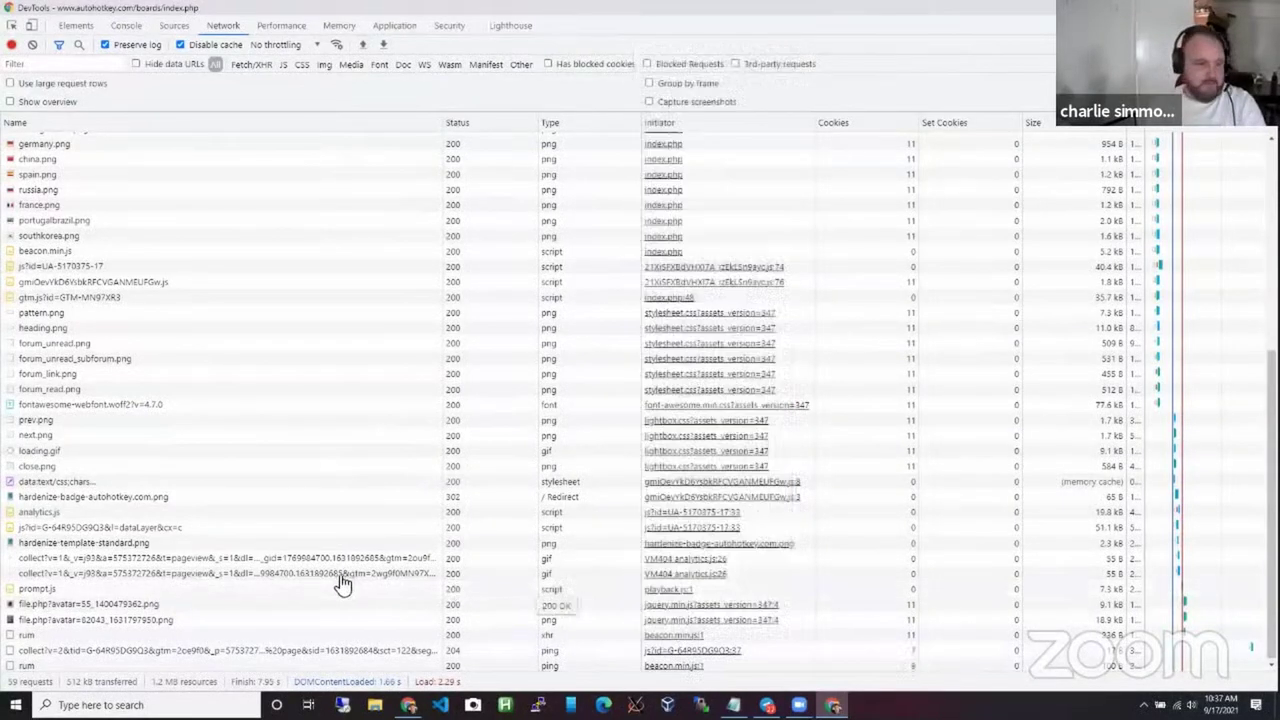
pyautogui.scroll(5, 238, 557)
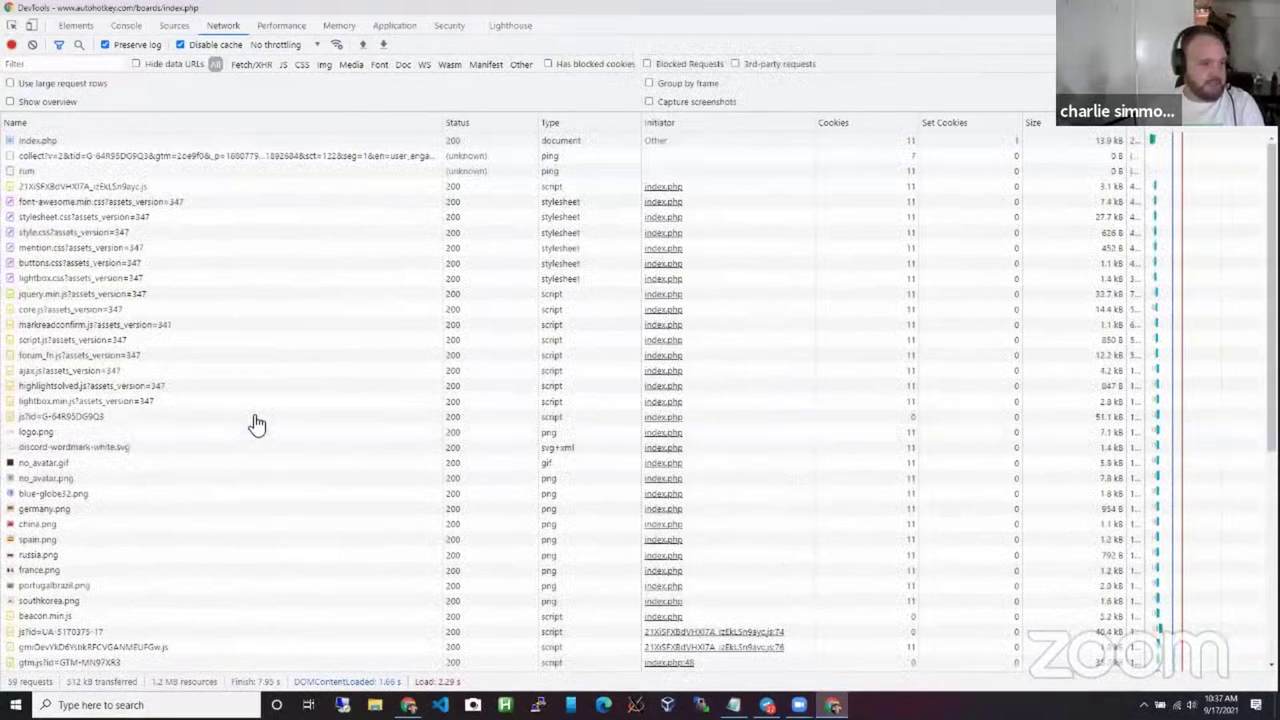
# With all request types listed, inspect the headers and status code of the index.php request, and close its details.
pyautogui.click(262, 64)
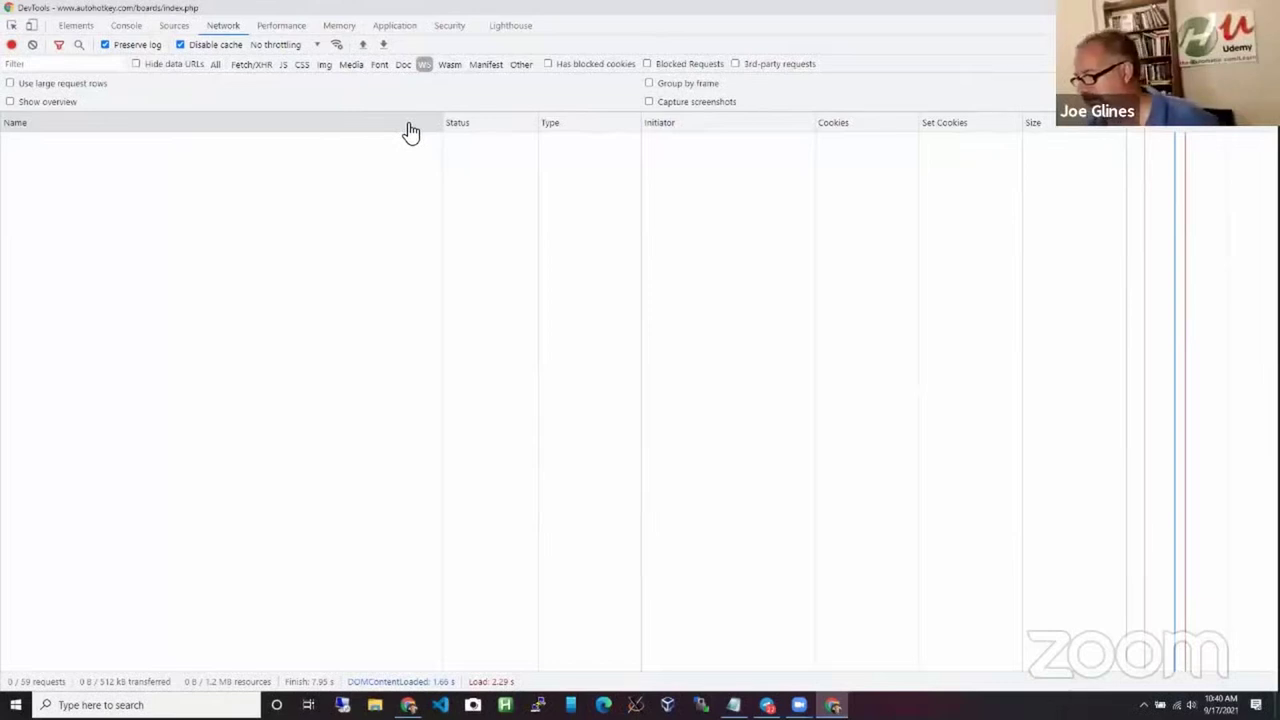
pyautogui.click(215, 64)
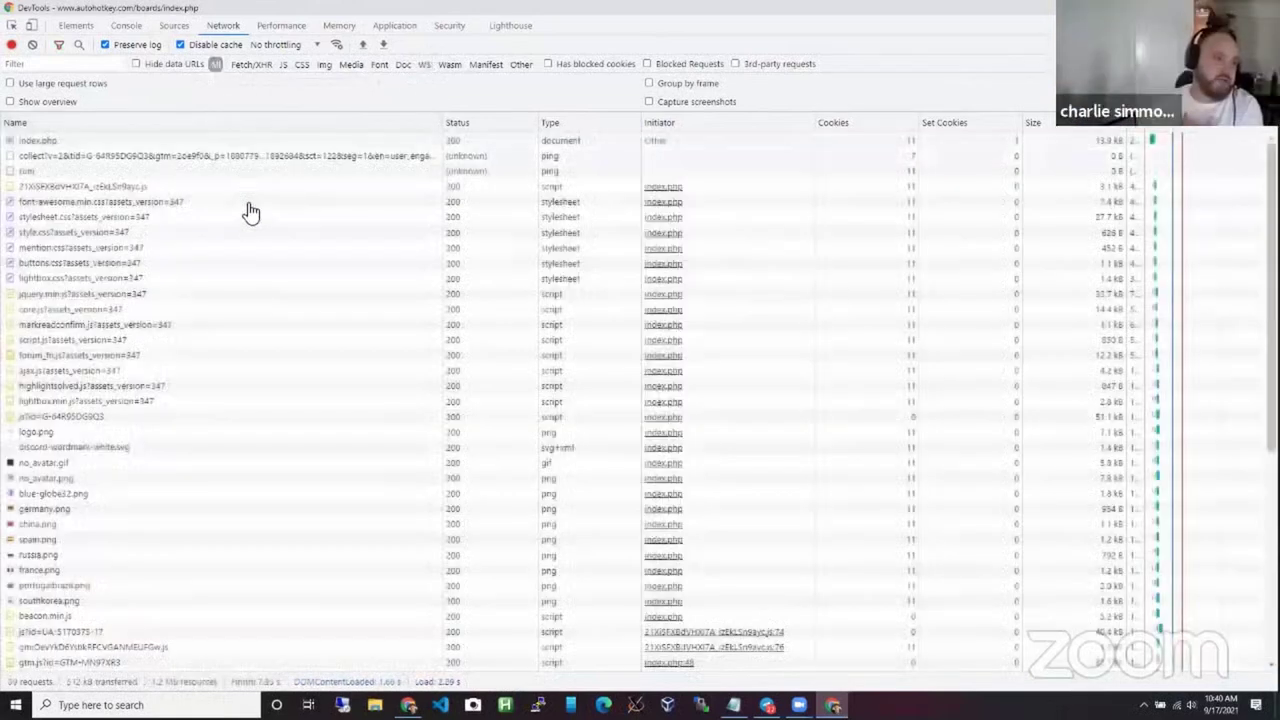
pyautogui.click(86, 204)
pyautogui.click(49, 309)
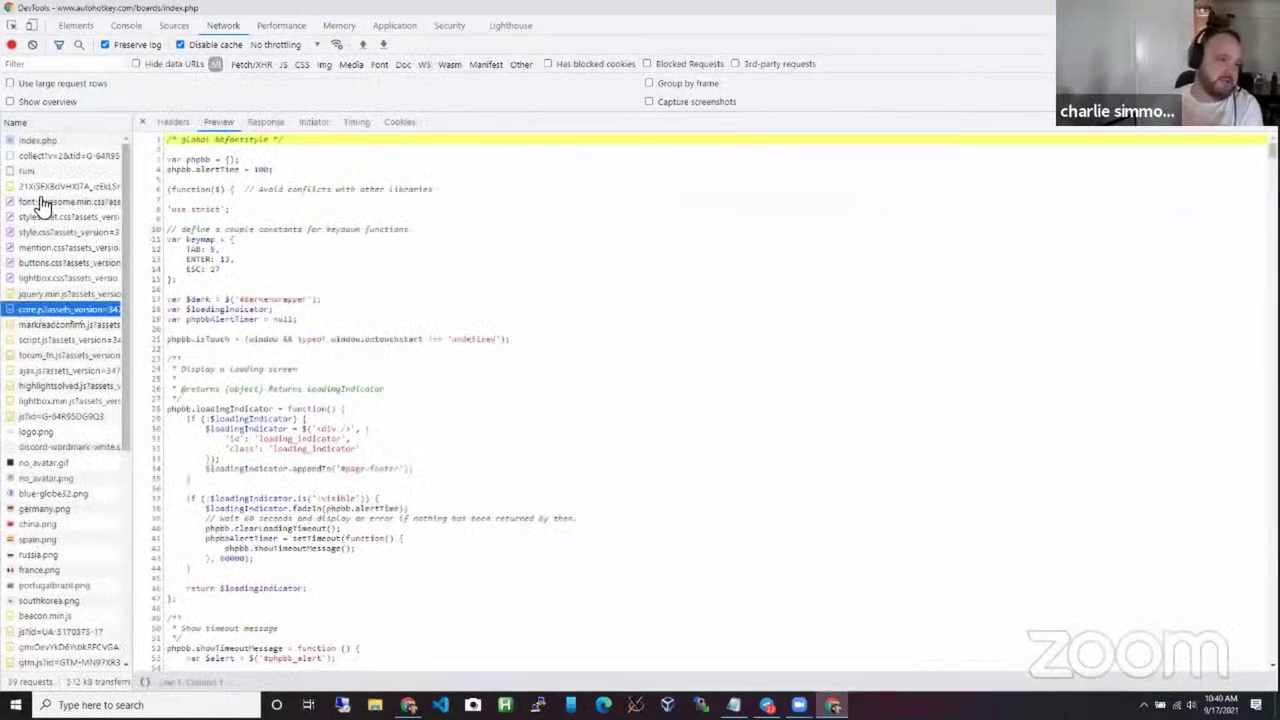
pyautogui.click(40, 140)
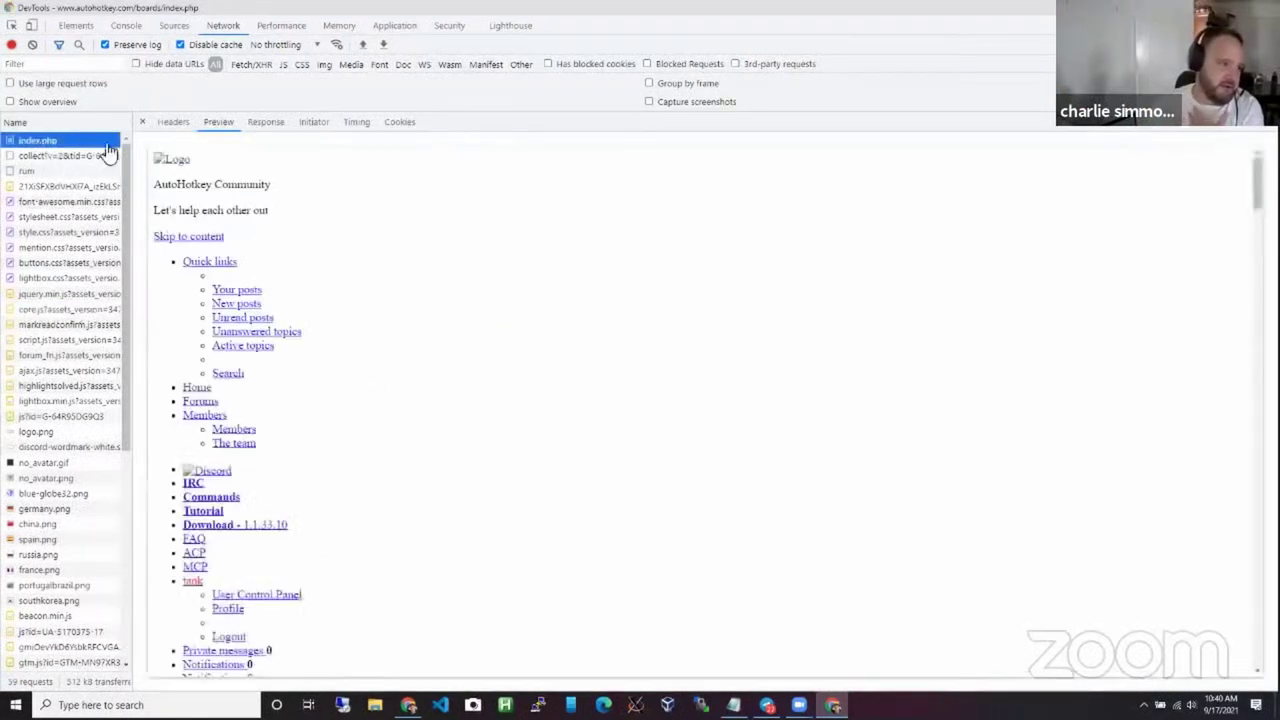
pyautogui.click(172, 122)
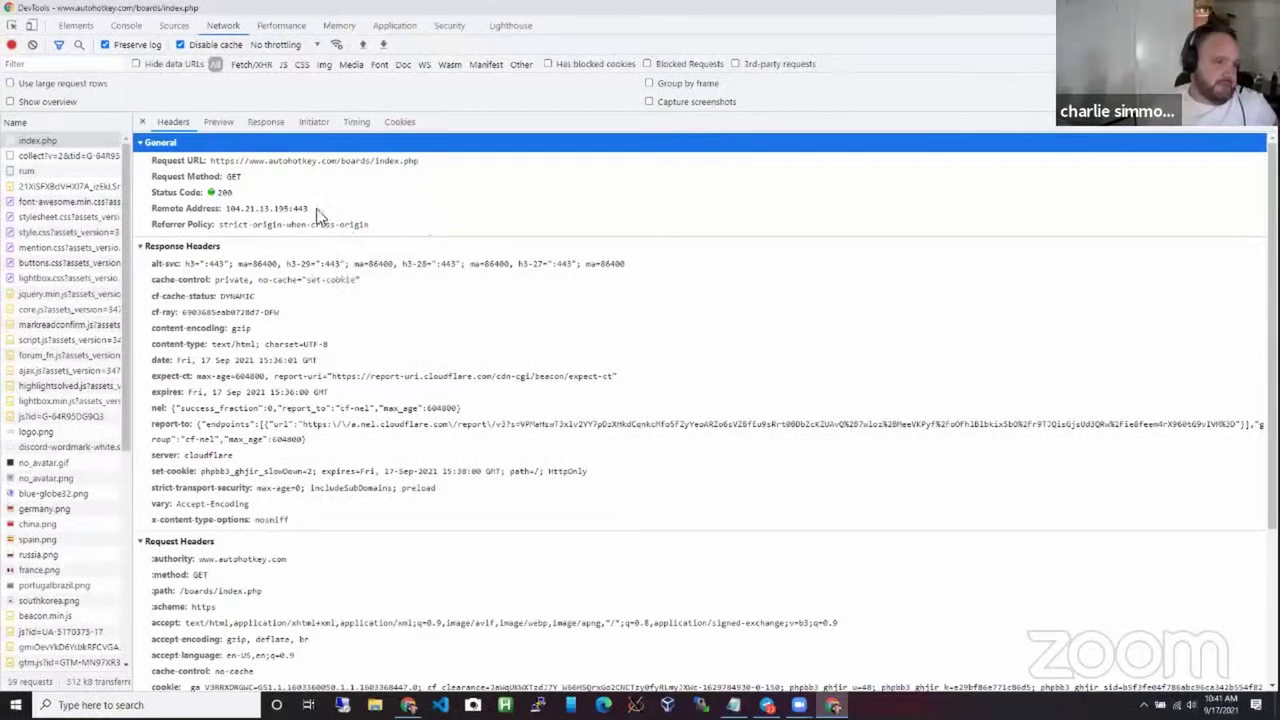
pyautogui.click(230, 192)
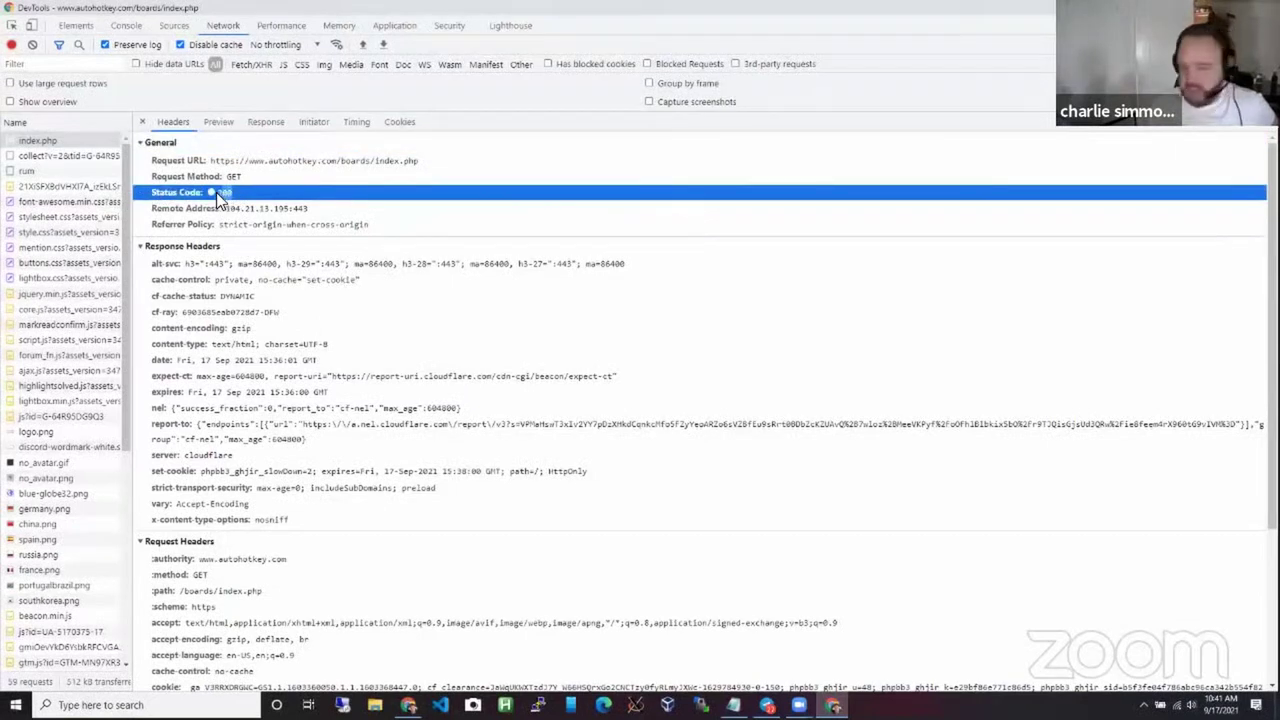
pyautogui.click(141, 121)
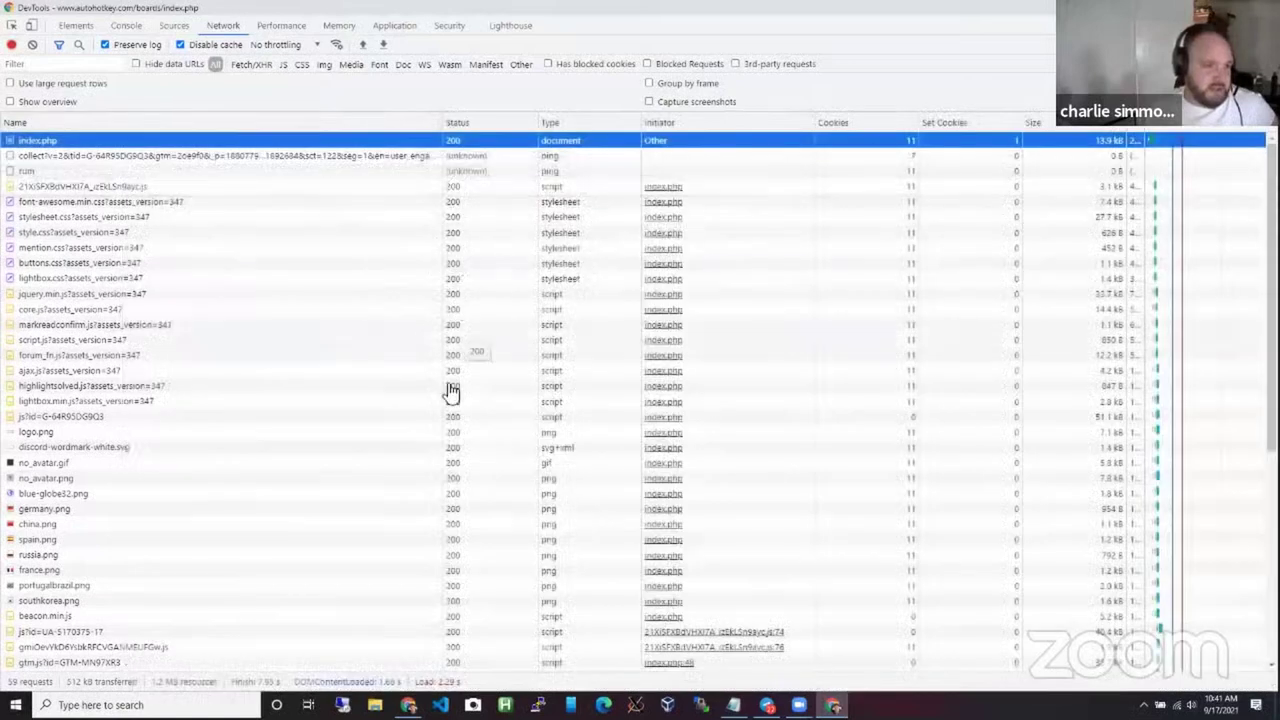
# Look through the status codes of the remaining requests and select the redirected hardenize-badge-autohotkey.com.png request.
pyautogui.scroll(-2, 421, 614)
pyautogui.scroll(-7, 421, 612)
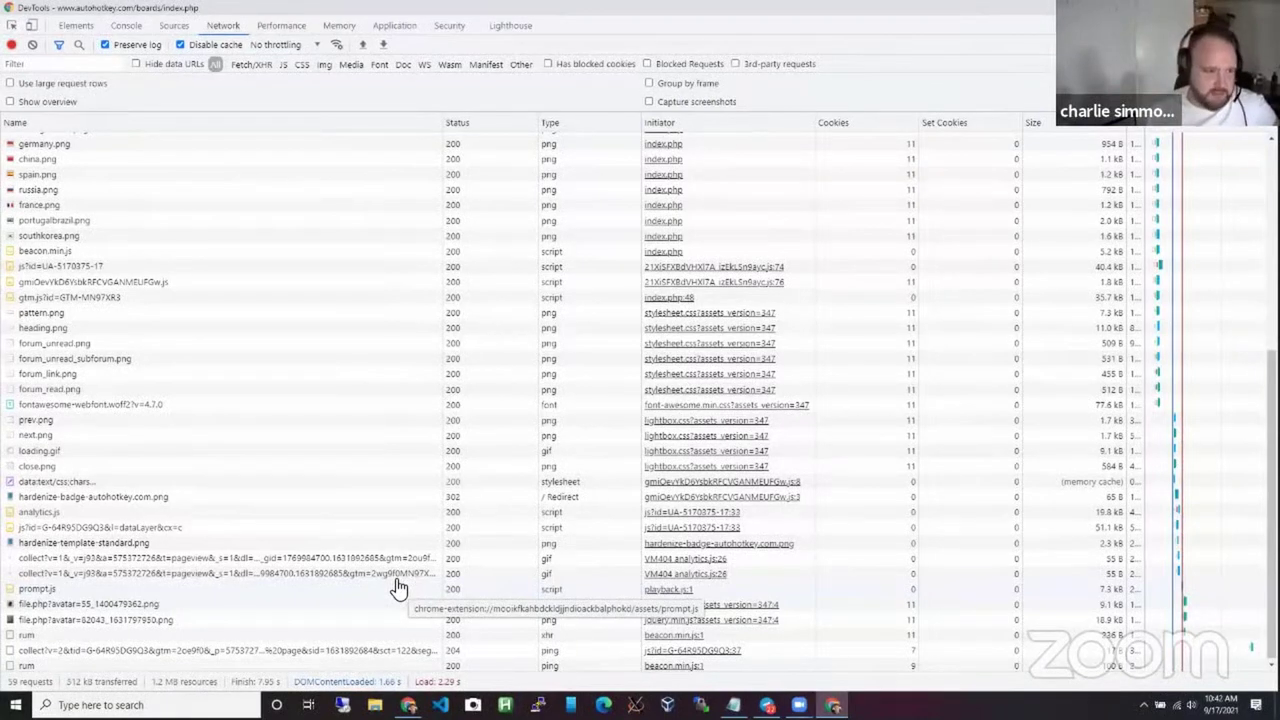
pyautogui.click(452, 498)
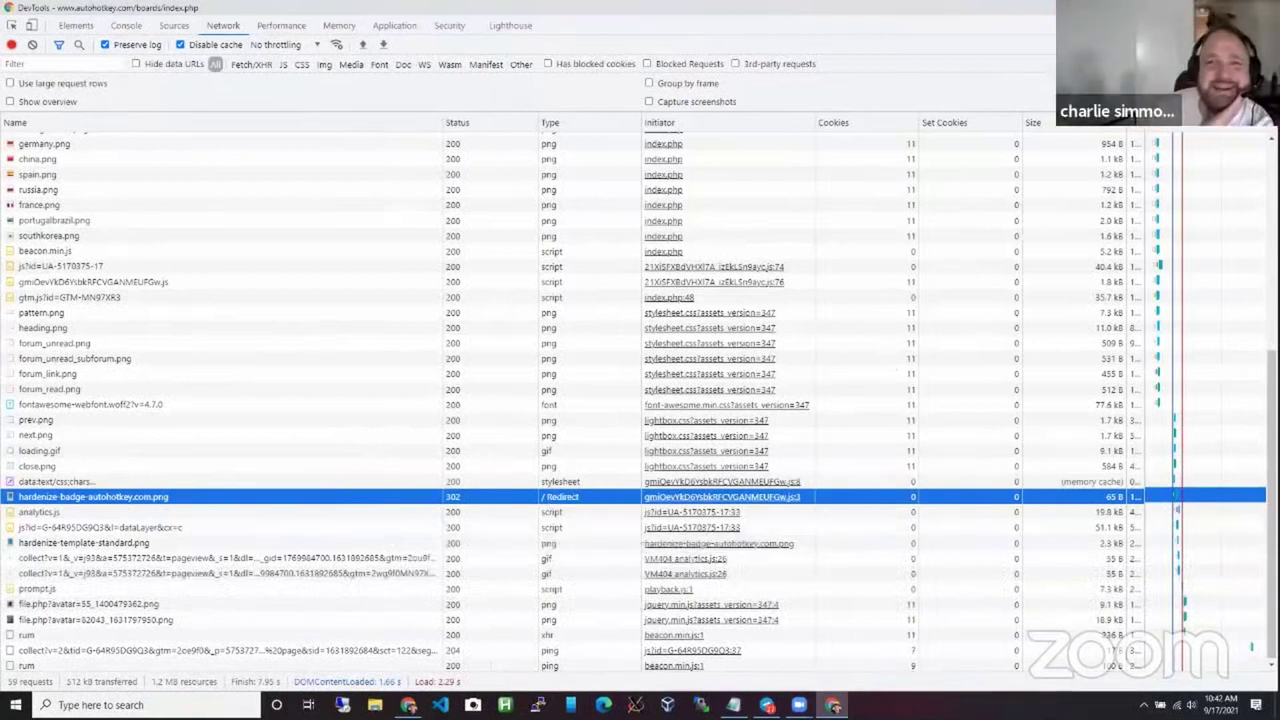
# Switch to the main browser window and place the Cloudflare analytics page before the DigitalOcean page in the tab order.
pyautogui.hotkey('alt', 'Tab')
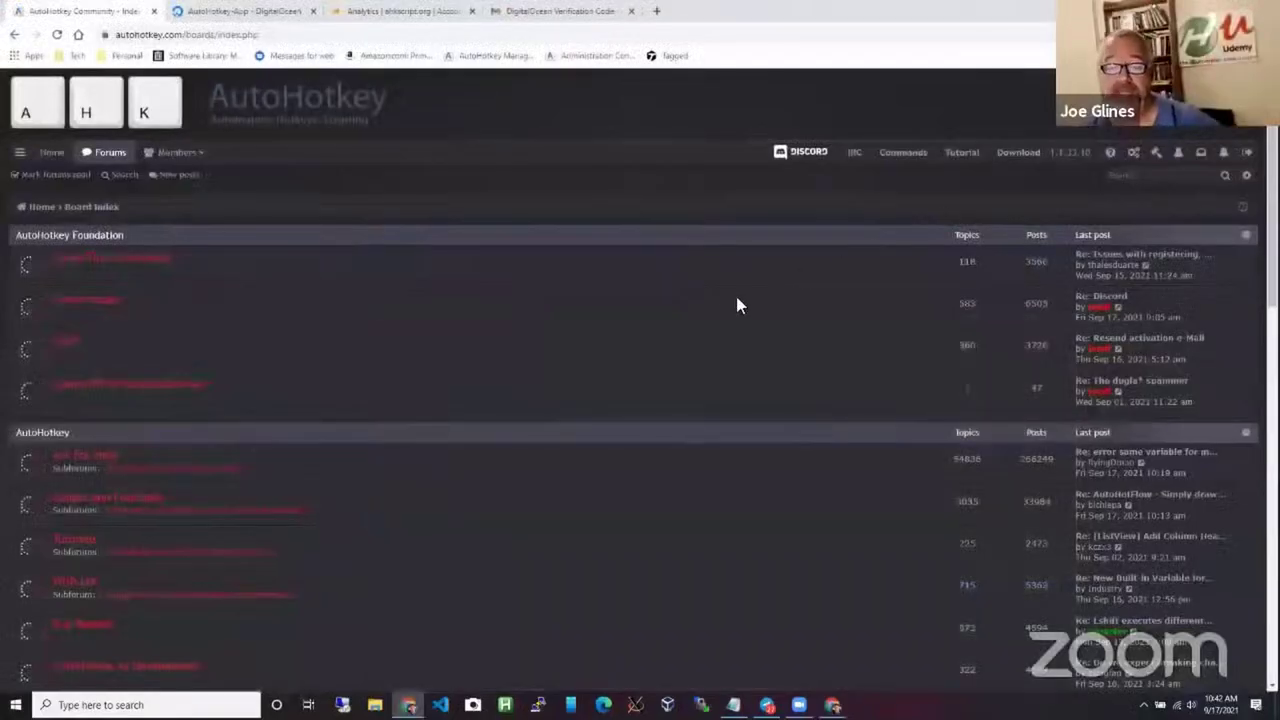
pyautogui.click(252, 15)
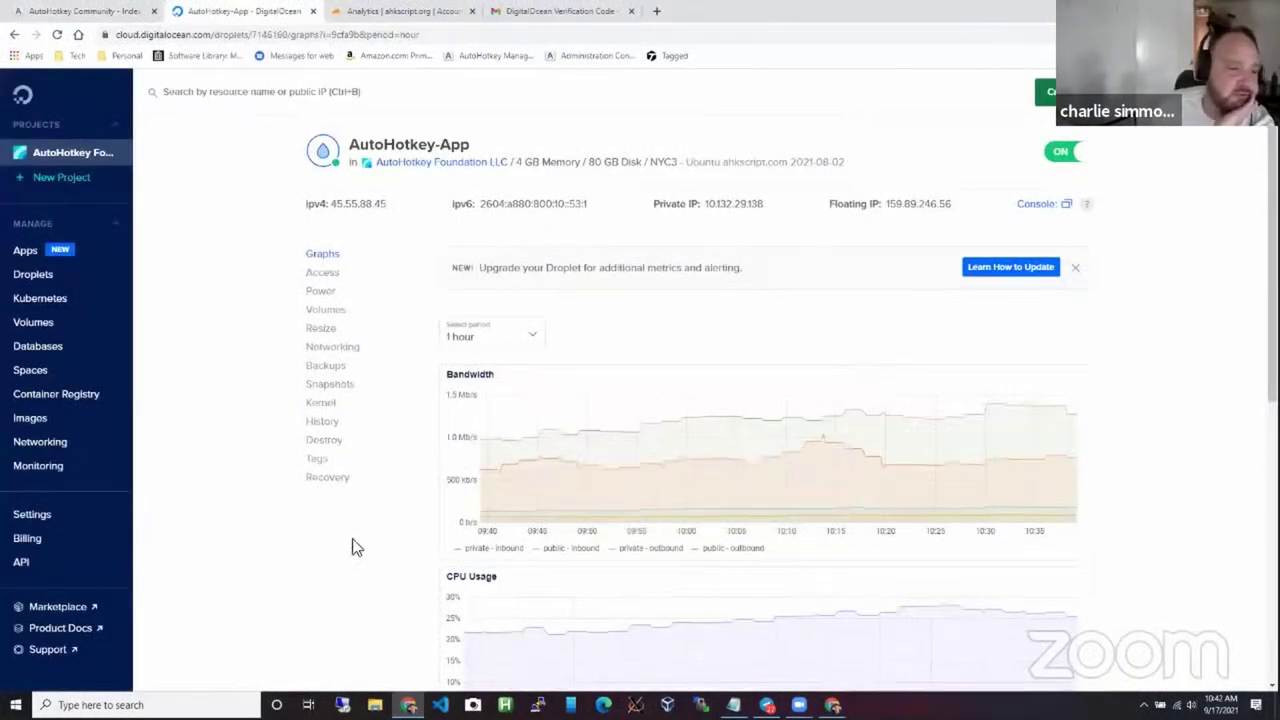
pyautogui.click(385, 12)
pyautogui.moveTo(380, 12); pyautogui.dragTo(256, 20)
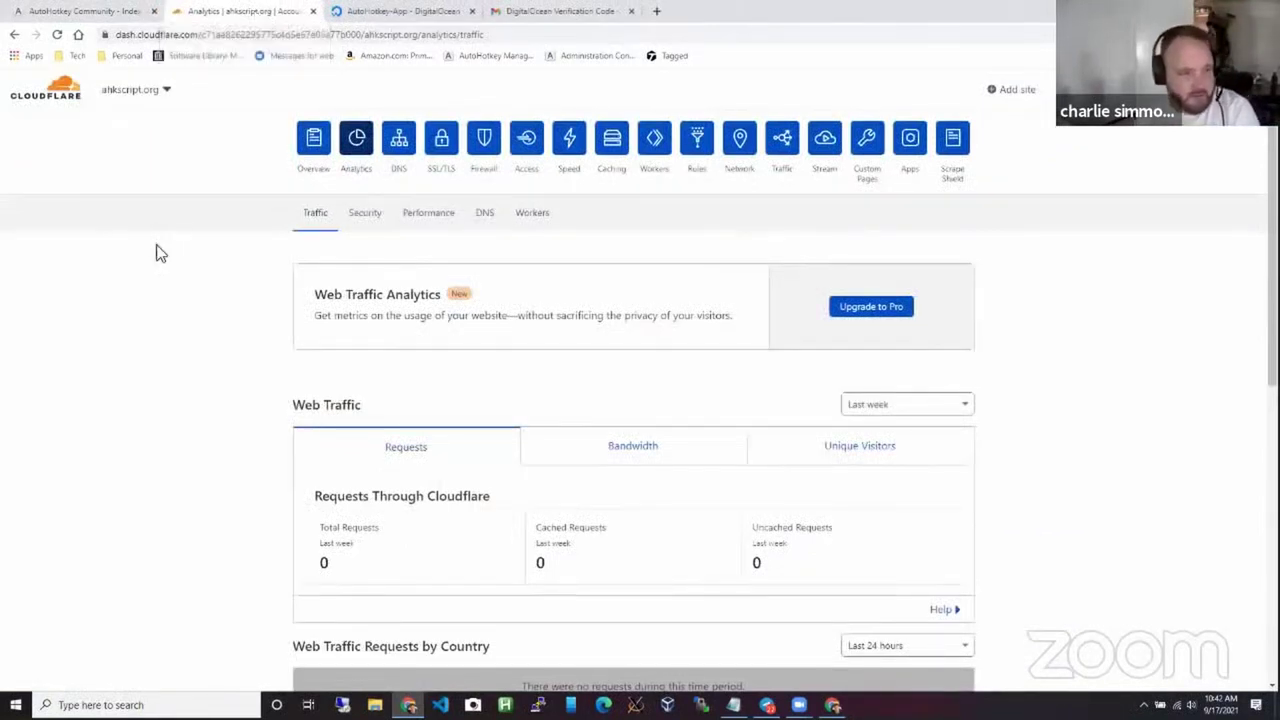
# Review the Cloudflare traffic analytics for ahkscript.org, including requests, traffic by country and shared stats.
pyautogui.scroll(-2, 140, 407)
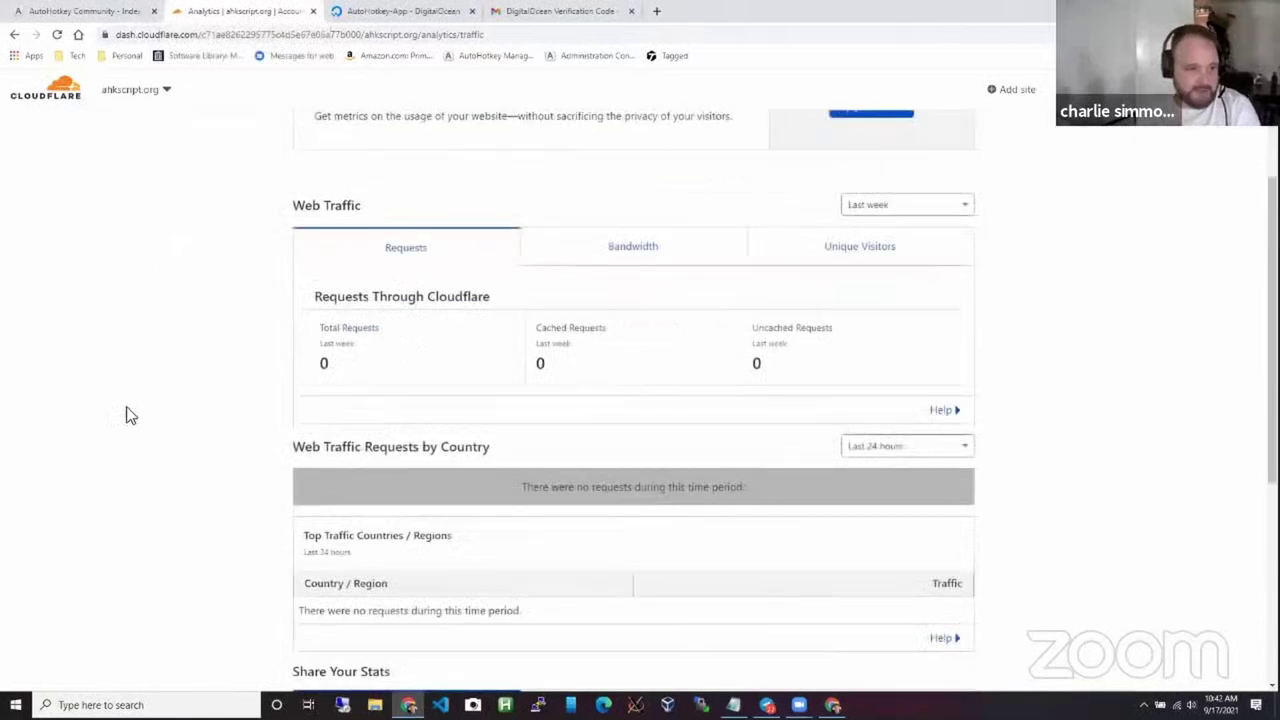
pyautogui.scroll(-3, 240, 457)
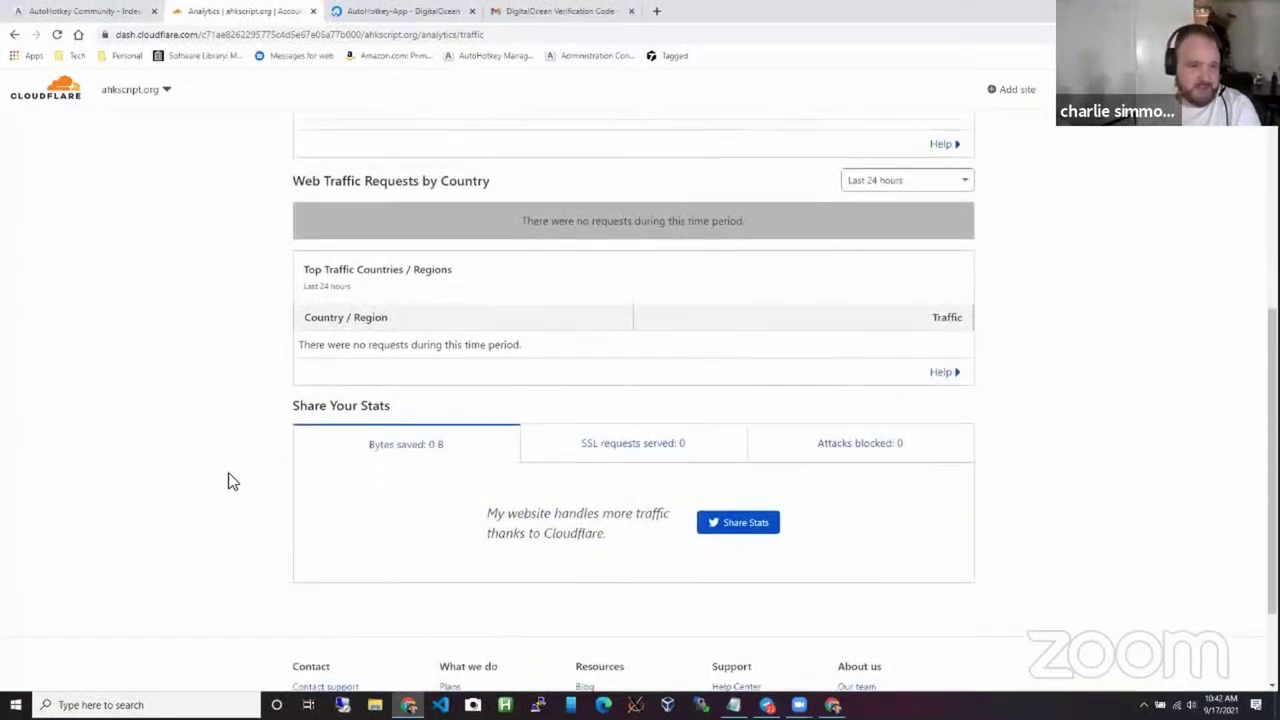
pyautogui.scroll(2, 228, 481)
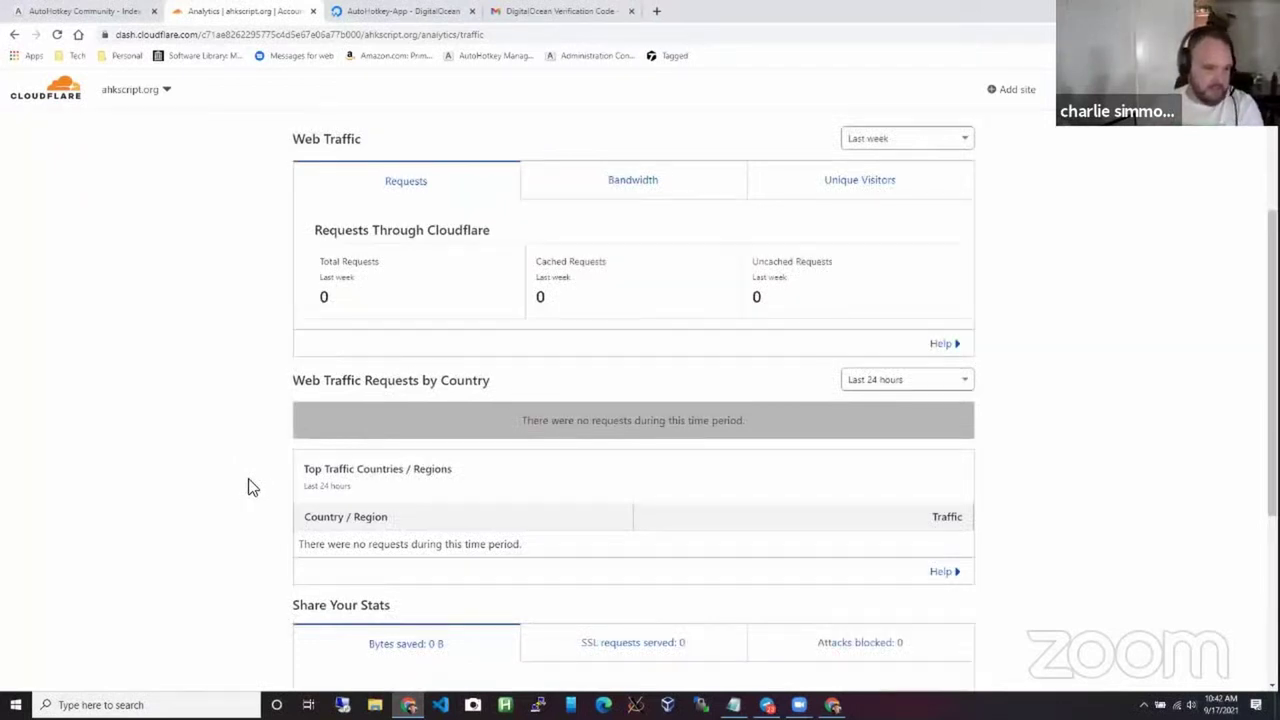
pyautogui.scroll(3, 250, 486)
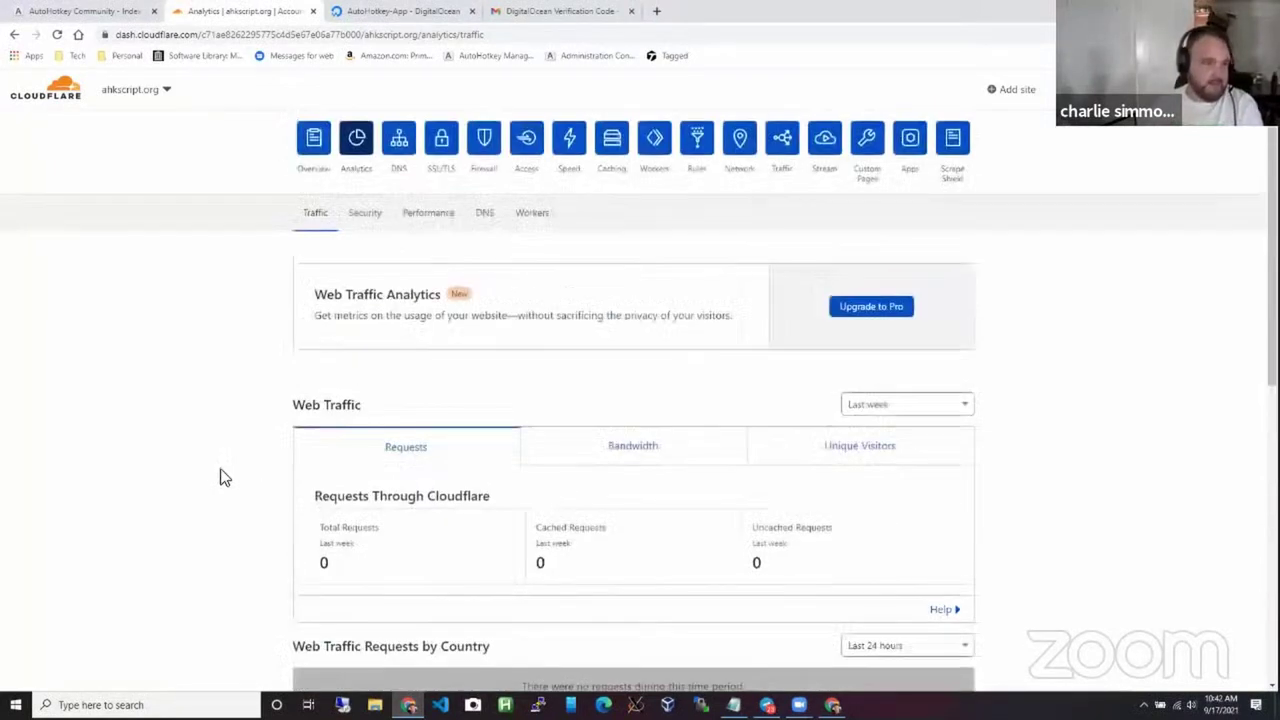
# Switch the Cloudflare analytics to the autohotkey.com site and review its web traffic and requests by country.
pyautogui.click(165, 92)
pyautogui.click(125, 253)
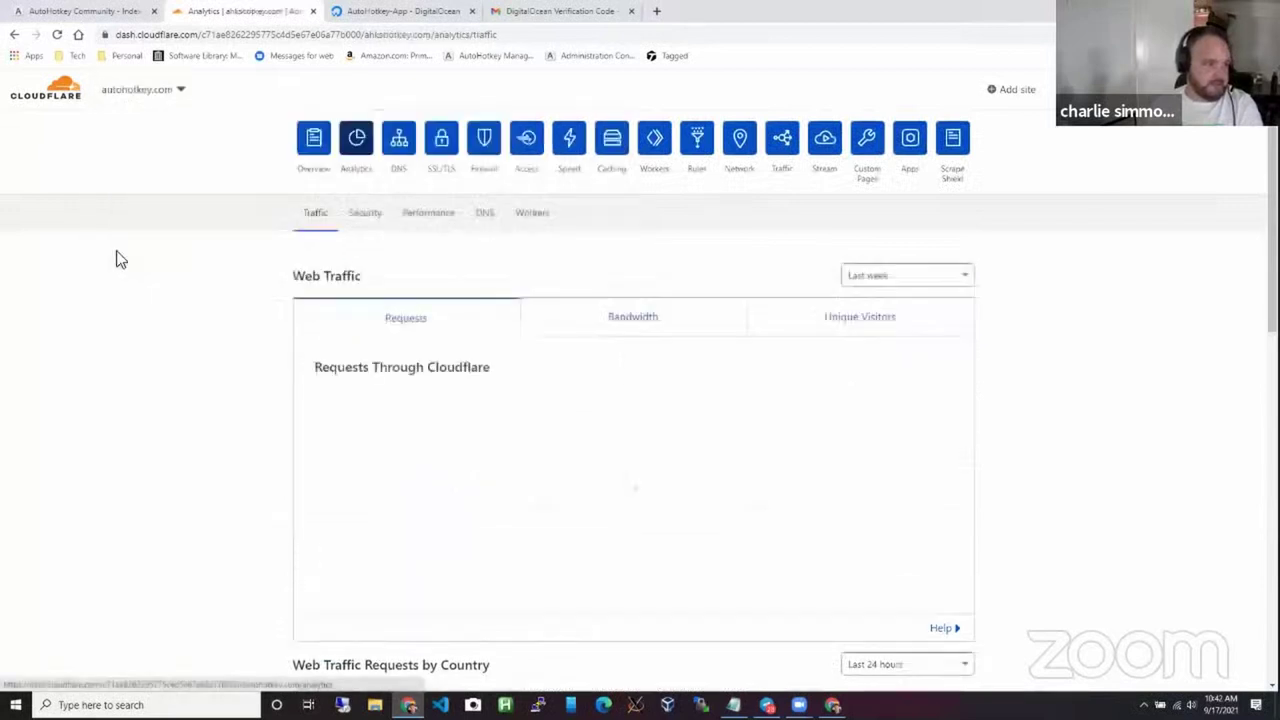
pyautogui.scroll(-2, 160, 265)
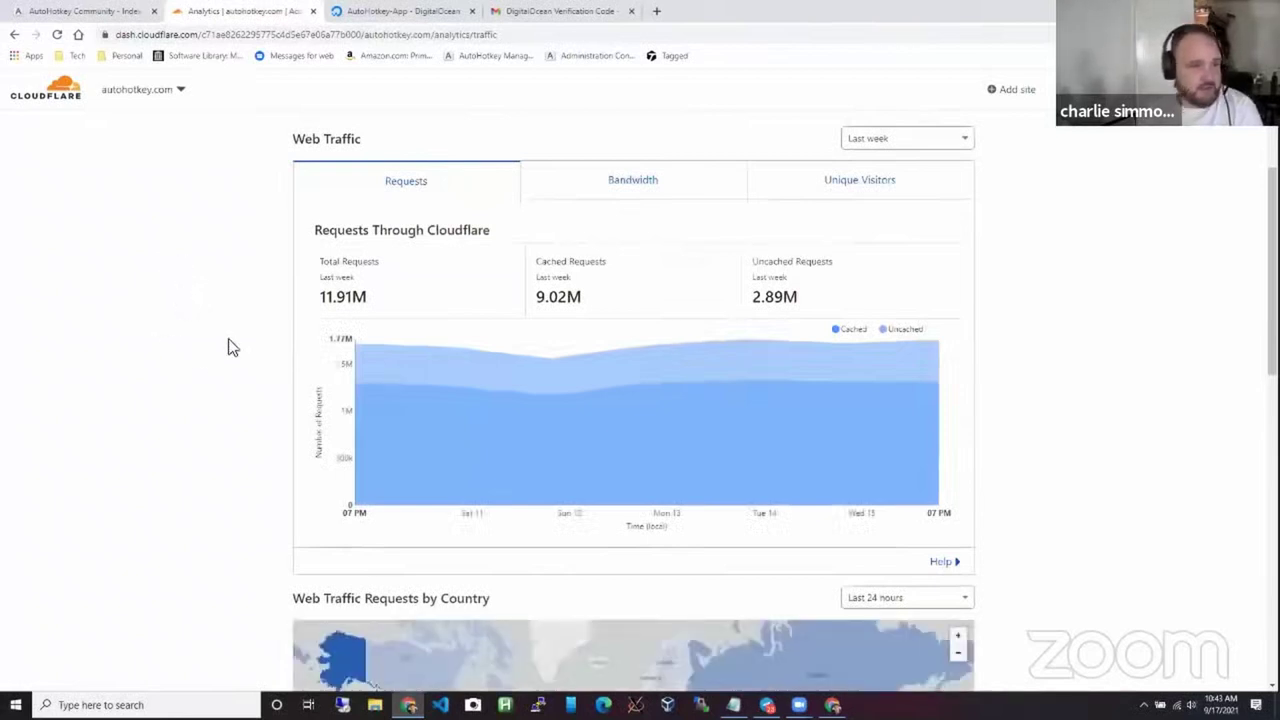
pyautogui.scroll(-4, 228, 348)
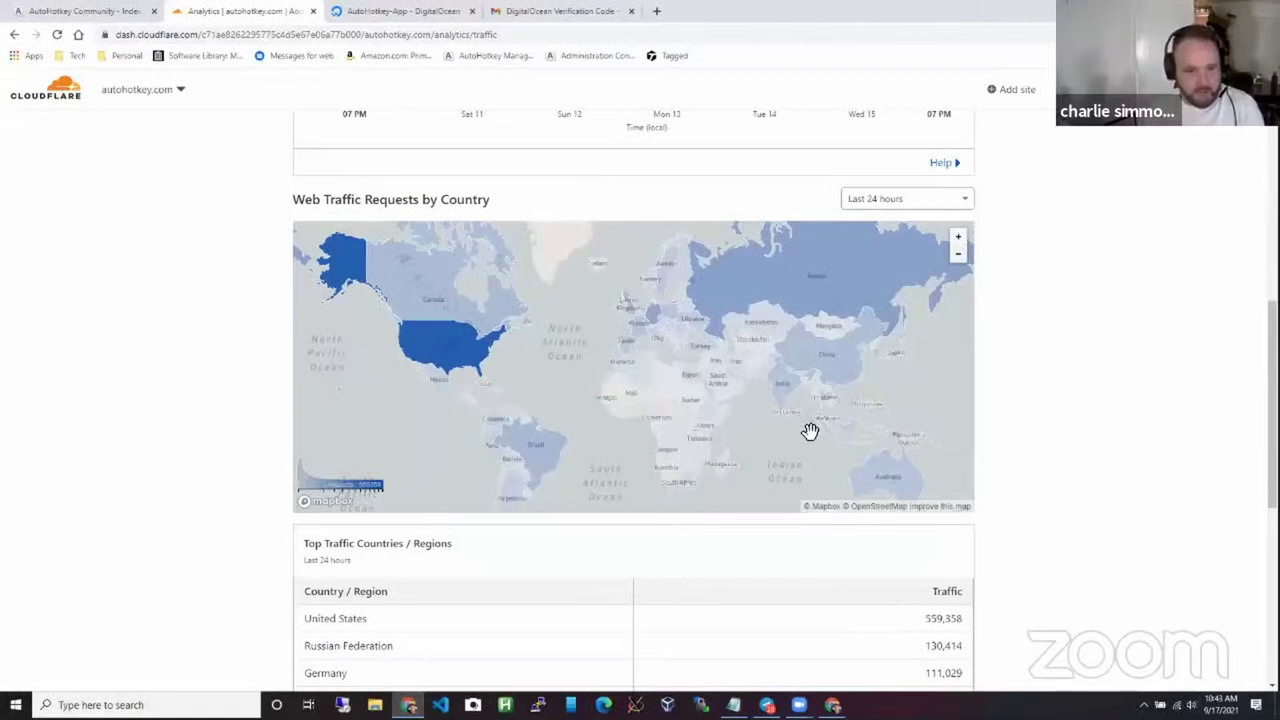
# Examine the traffic map, the top traffic countries and the shared stats for autohotkey.com.
pyautogui.moveTo(829, 429)
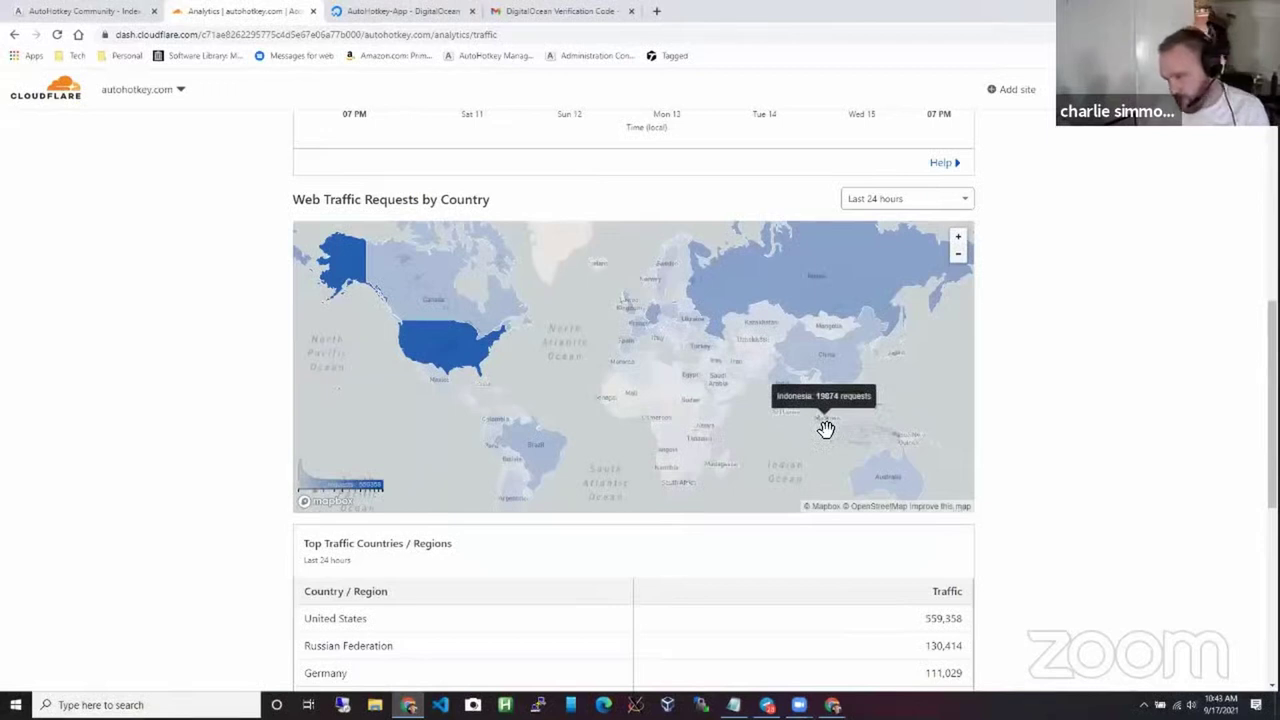
pyautogui.scroll(-2, 306, 543)
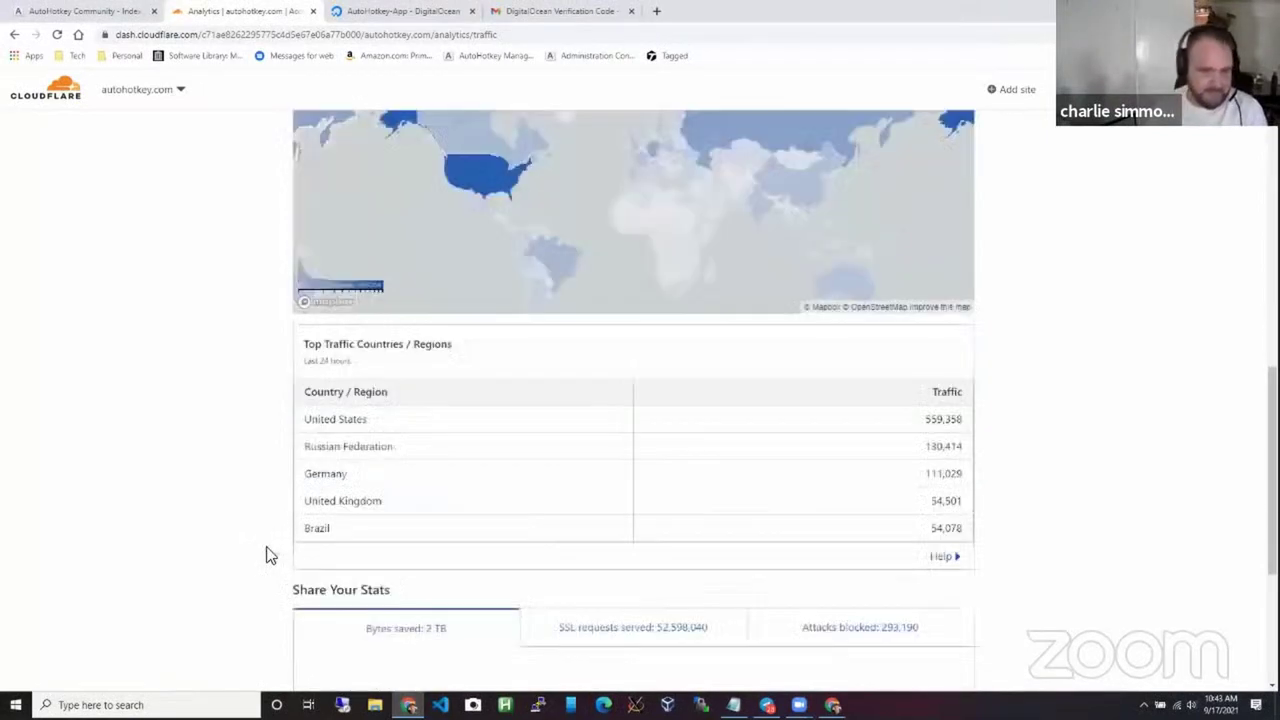
pyautogui.scroll(-3, 260, 555)
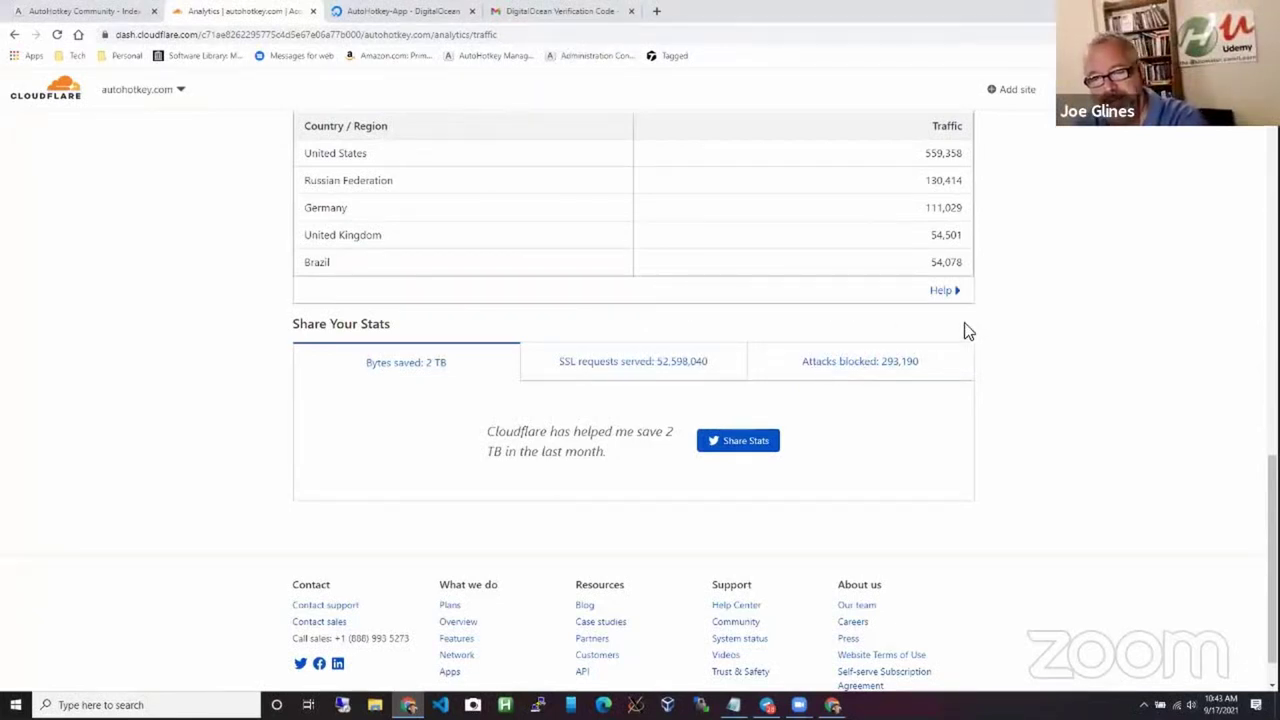
# Switch to the DigitalOcean page and view the list of firewalls in the account's networking section.
pyautogui.click(432, 16)
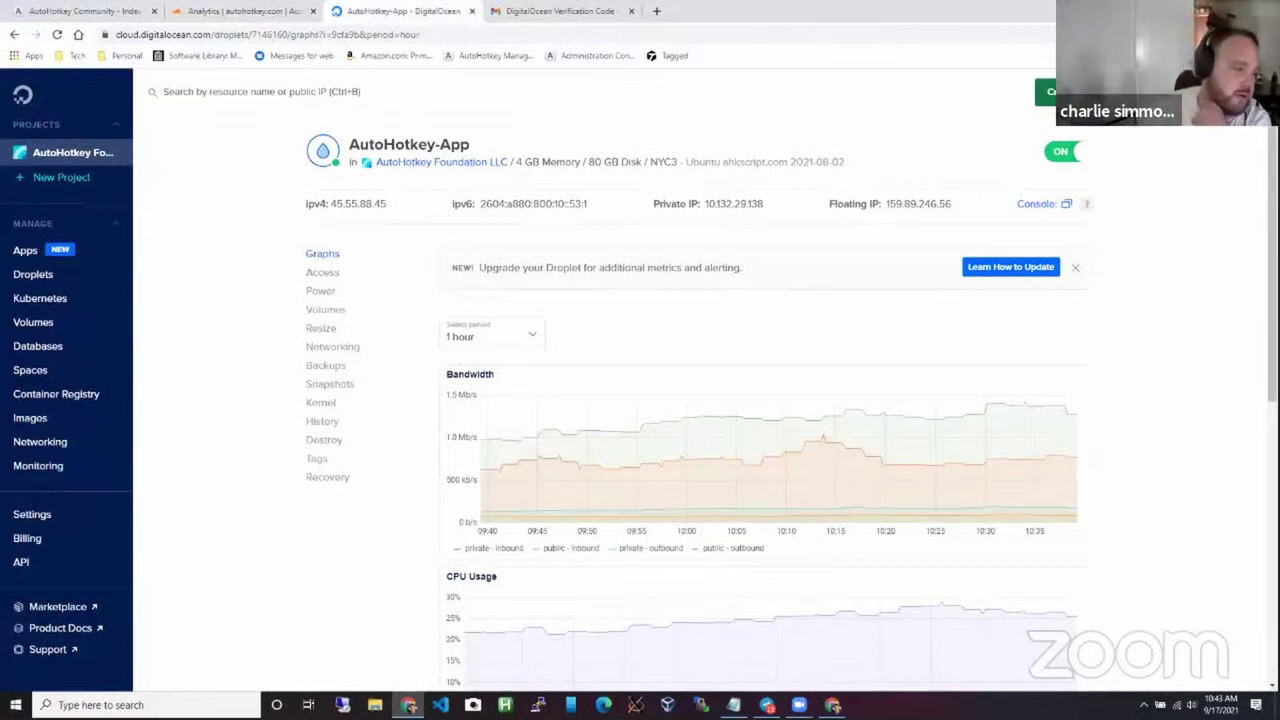
pyautogui.click(50, 442)
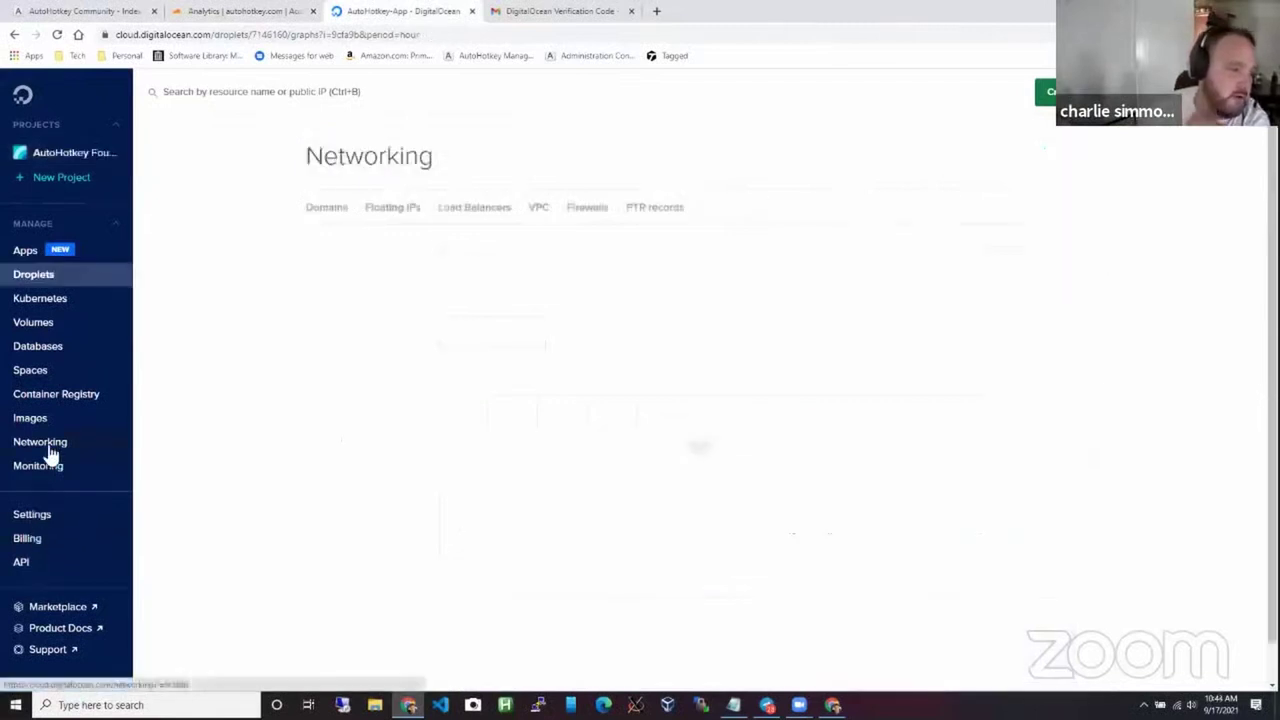
pyautogui.click(582, 213)
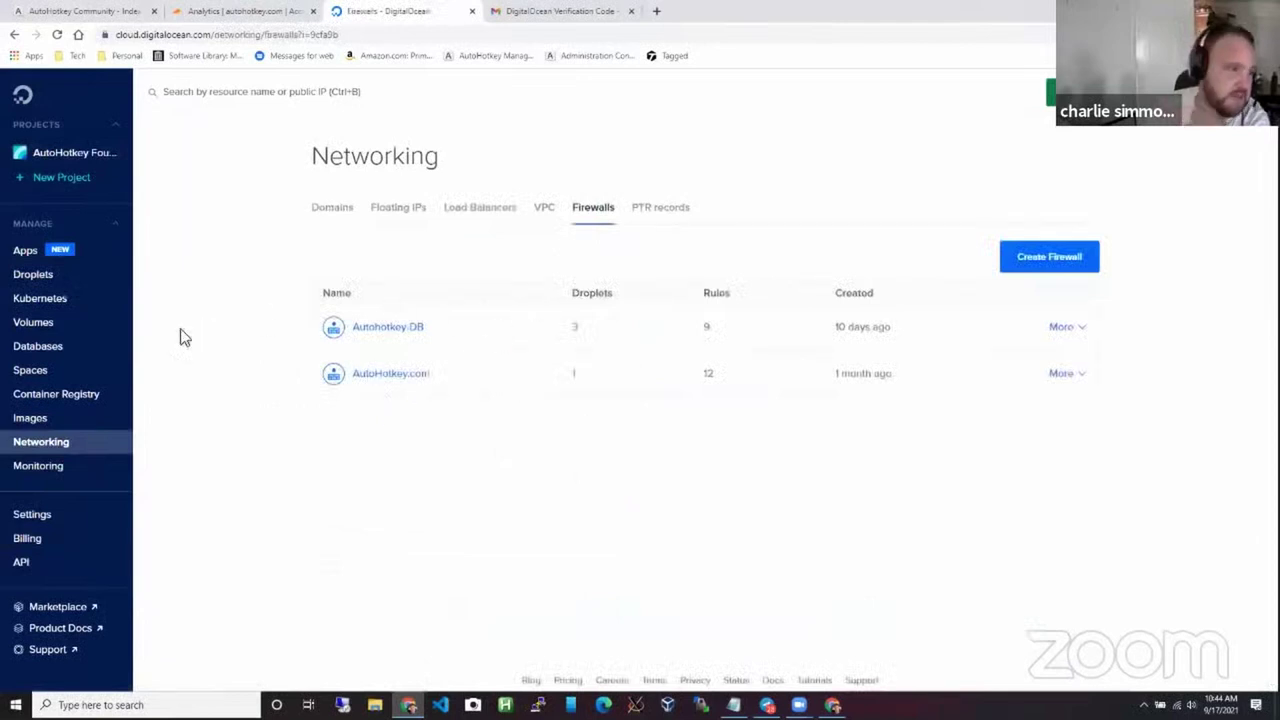
# Return to the AutoHotkey-App droplet's graphs and review its bandwidth, CPU usage and disk I/O.
pyautogui.click(15, 36)
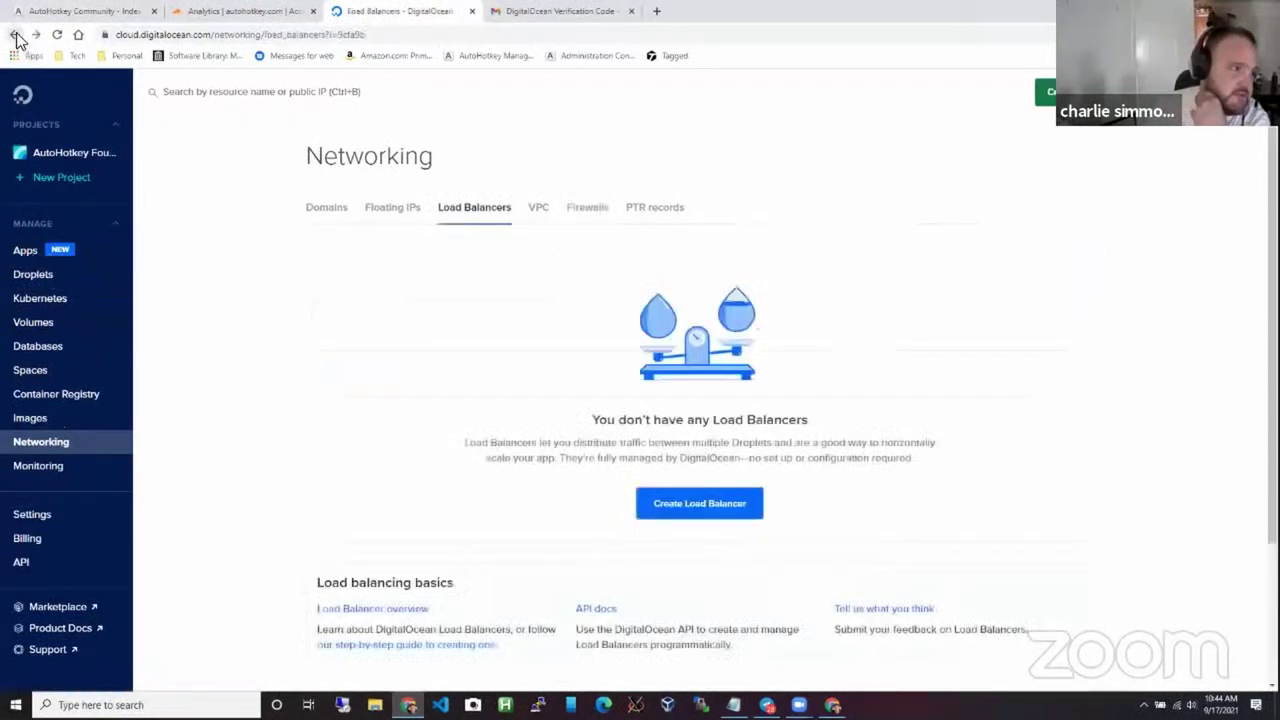
pyautogui.click(15, 36)
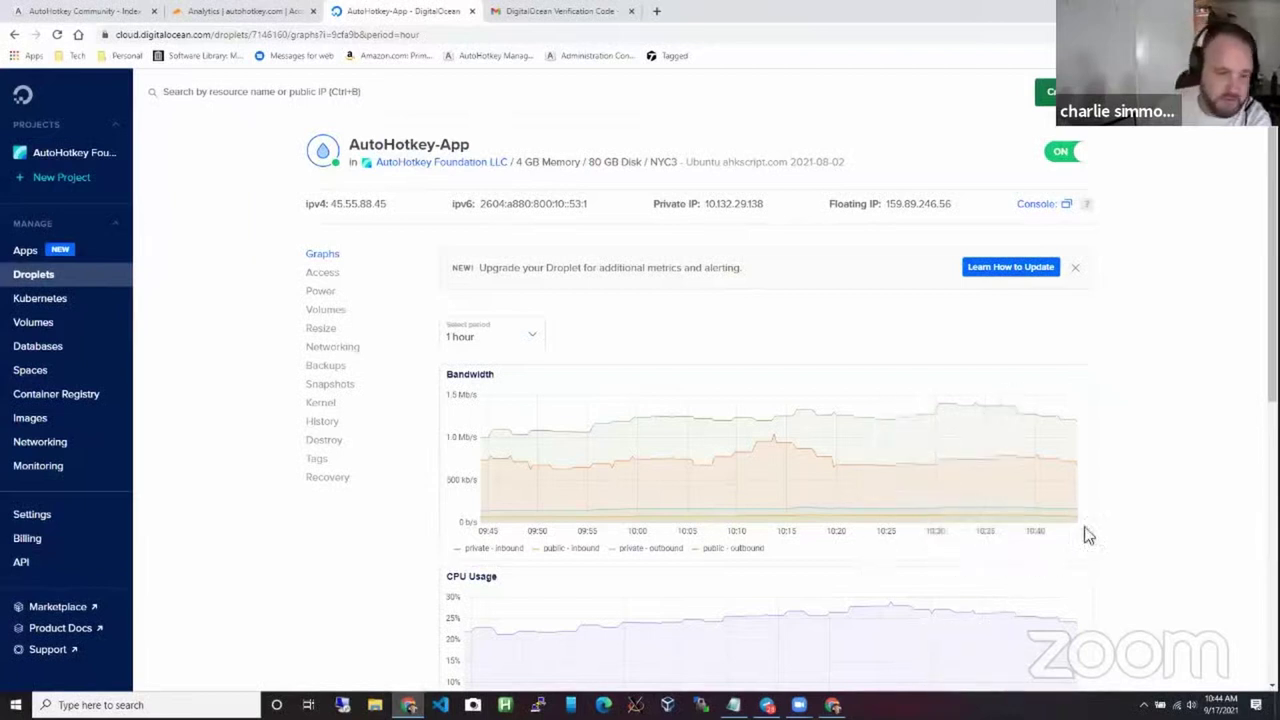
pyautogui.scroll(-2, 1113, 519)
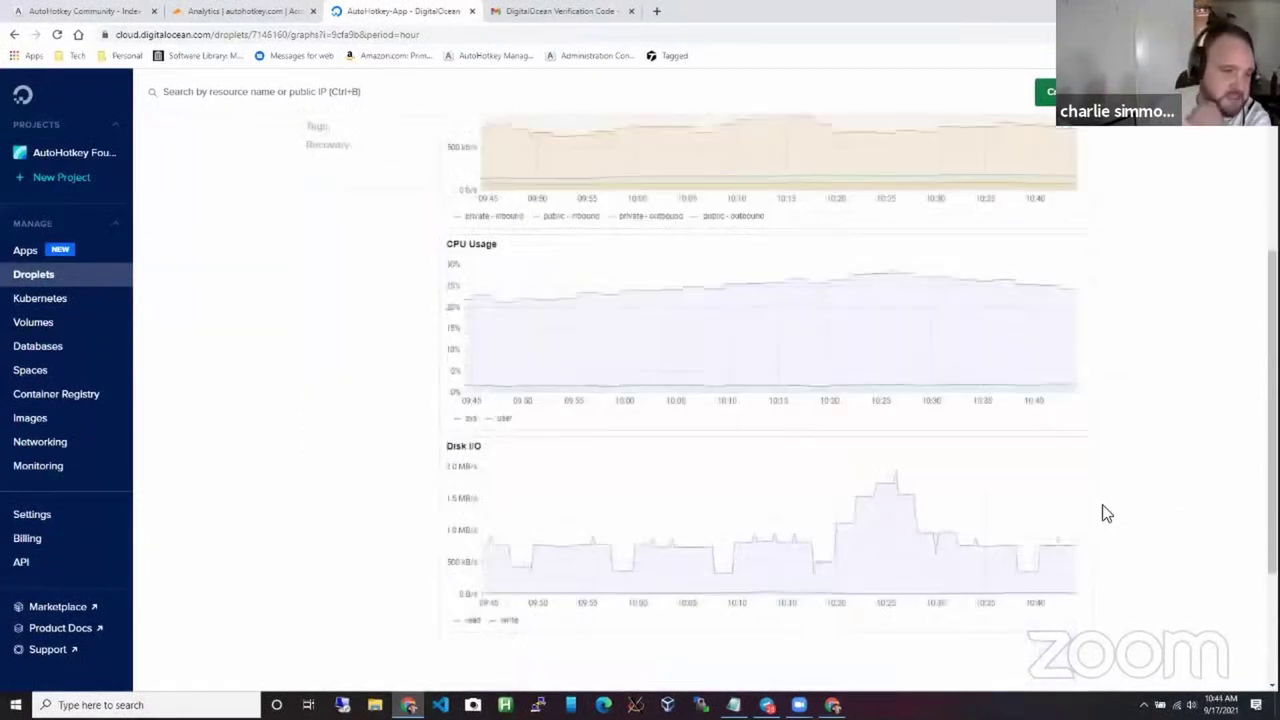